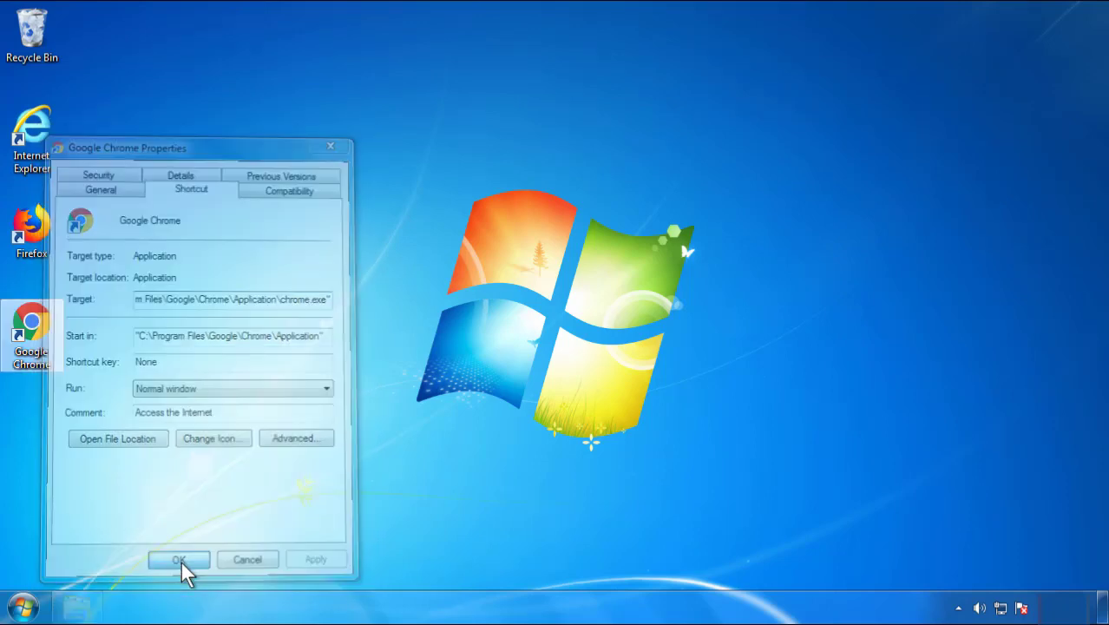
Step: Close the Google Chrome shortcut's Properties dialog after confirming its chrome.exe target
{"action": "left_click", "coordinate": [23, 607]}
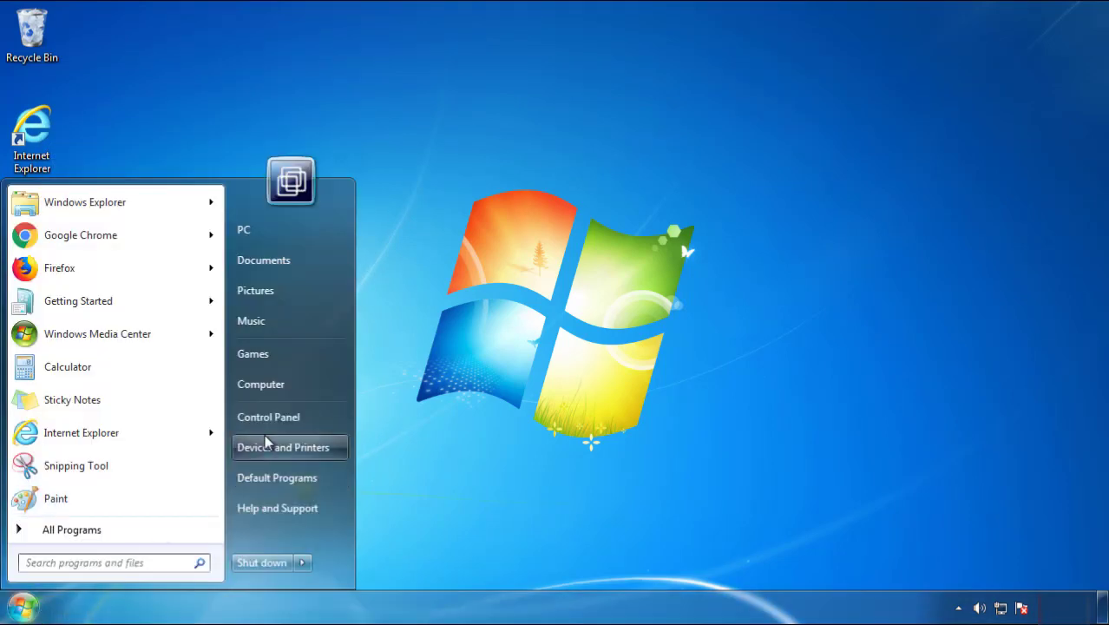
Step: Open Control Panel's installed programs list sorted by Installed On, newest first
{"action": "left_click", "coordinate": [277, 414]}
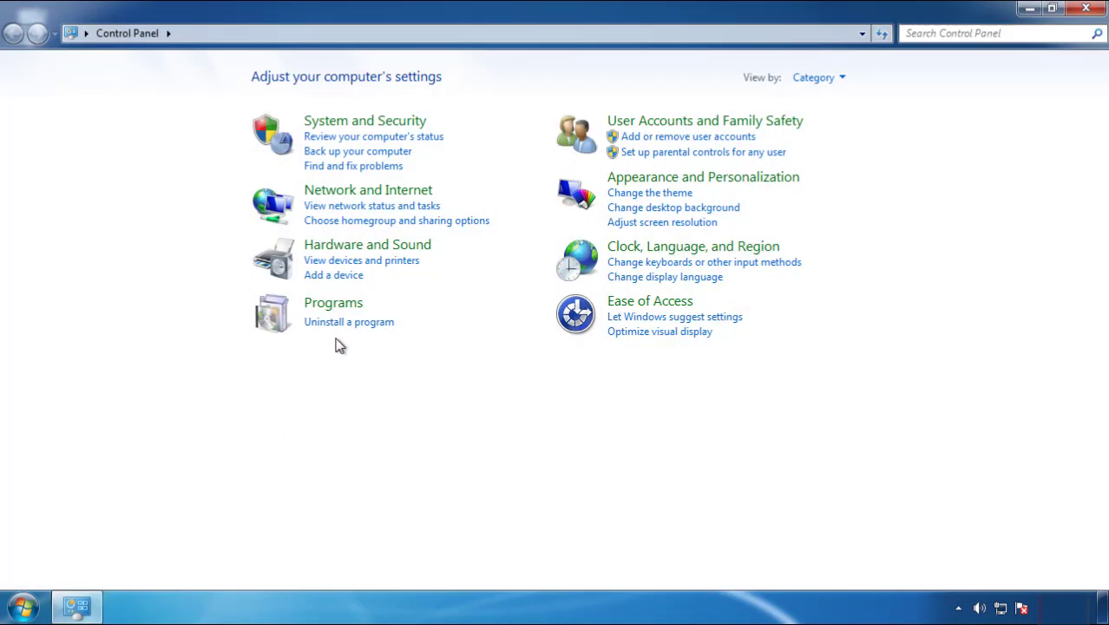
{"action": "left_click", "coordinate": [347, 321]}
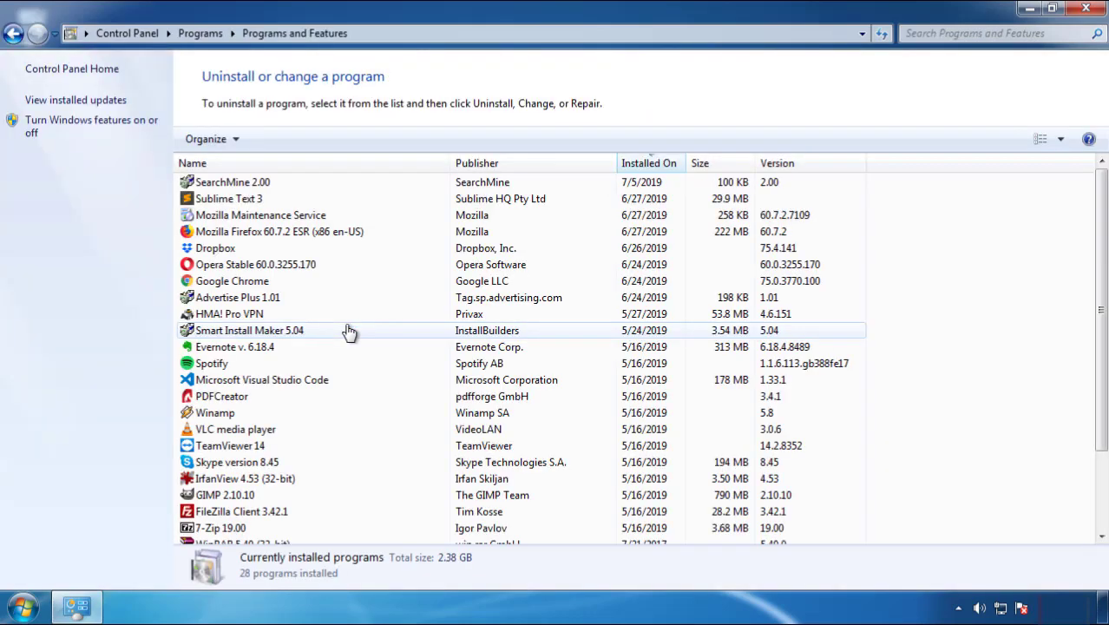
{"action": "left_click", "coordinate": [650, 165]}
{"action": "left_click", "coordinate": [643, 165]}
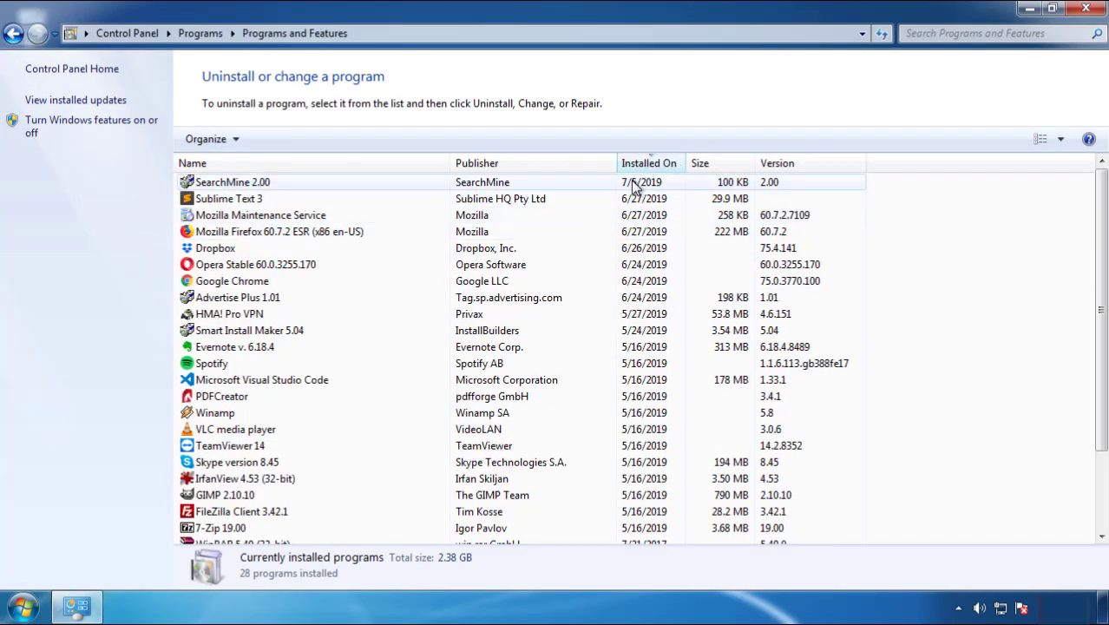
Step: Uninstall SearchMine 2.00, finish the wizard, and close Programs and Features
{"action": "left_click", "coordinate": [232, 189]}
{"action": "left_click", "coordinate": [277, 141]}
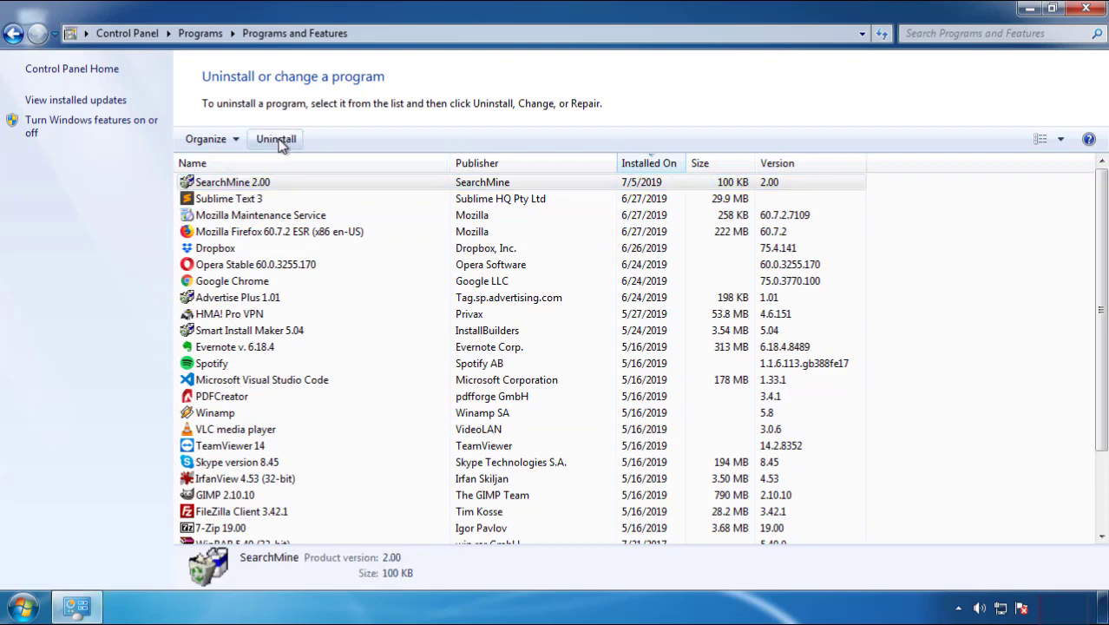
{"action": "left_click", "coordinate": [651, 459]}
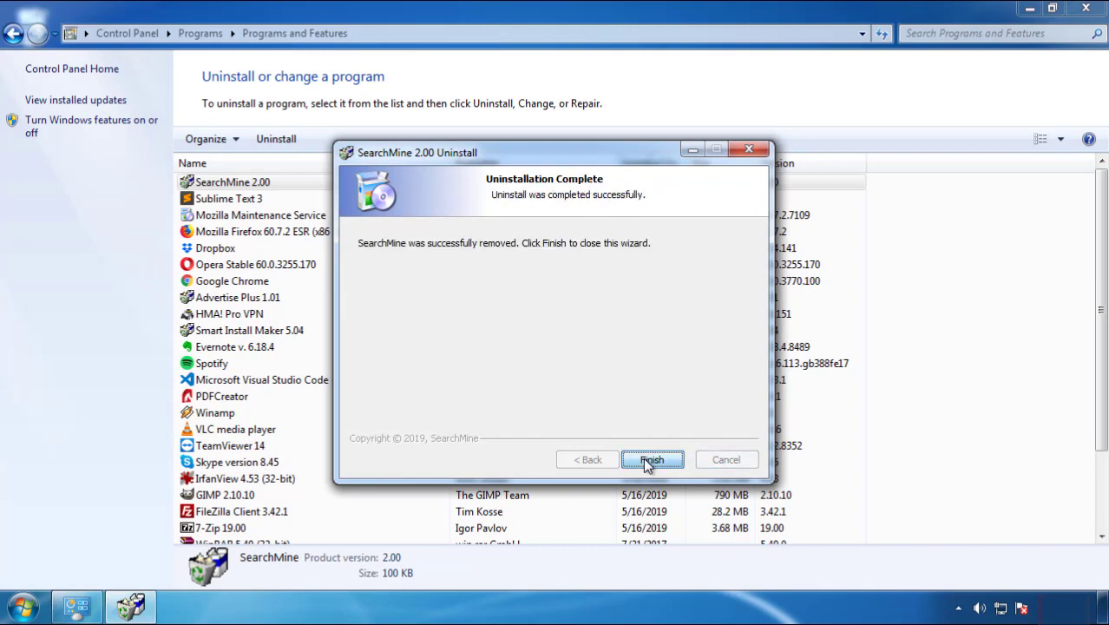
{"action": "left_click", "coordinate": [643, 457]}
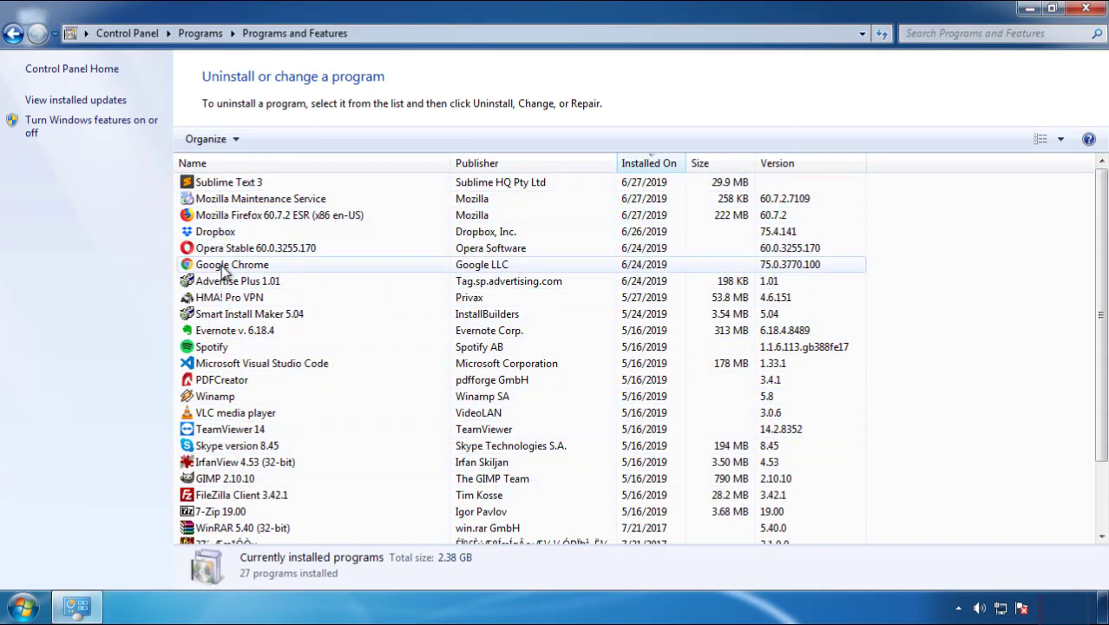
{"action": "left_click", "coordinate": [1087, 11]}
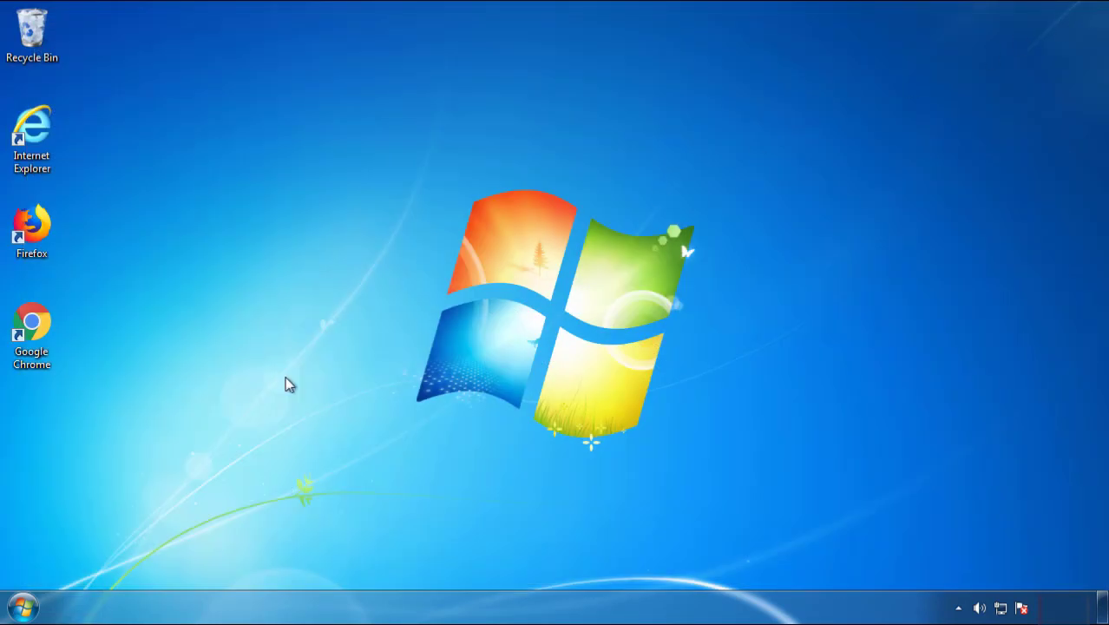
Step: Restart Windows 7 and boot into Safe Mode from the Advanced Boot Options
{"action": "left_click", "coordinate": [21, 609]}
{"action": "mouse_move", "coordinate": [301, 564]}
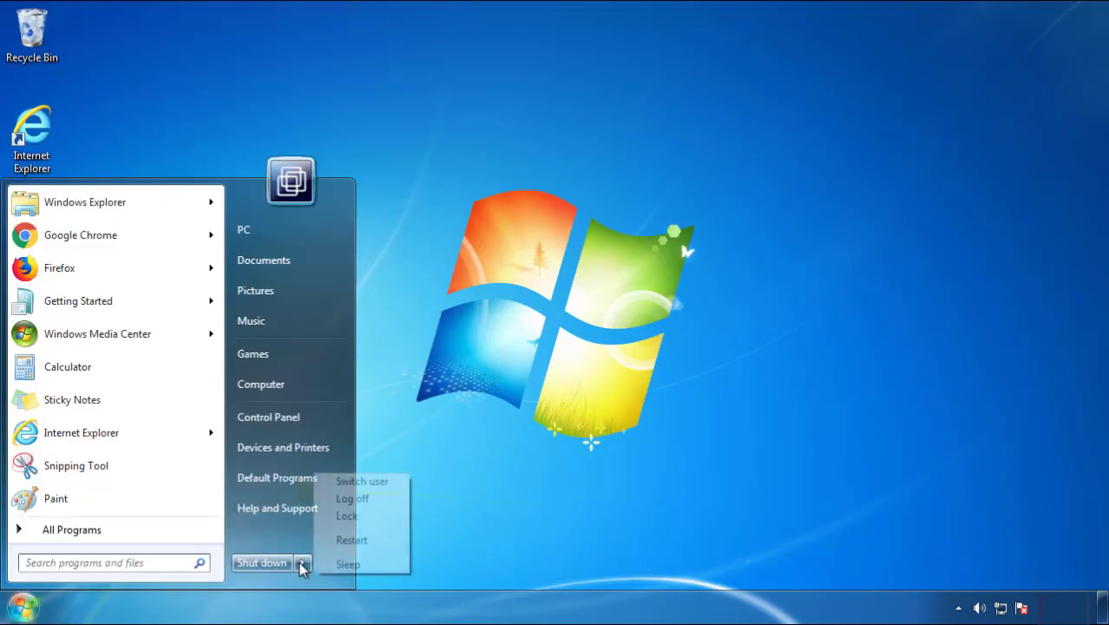
{"action": "left_click", "coordinate": [578, 474]}
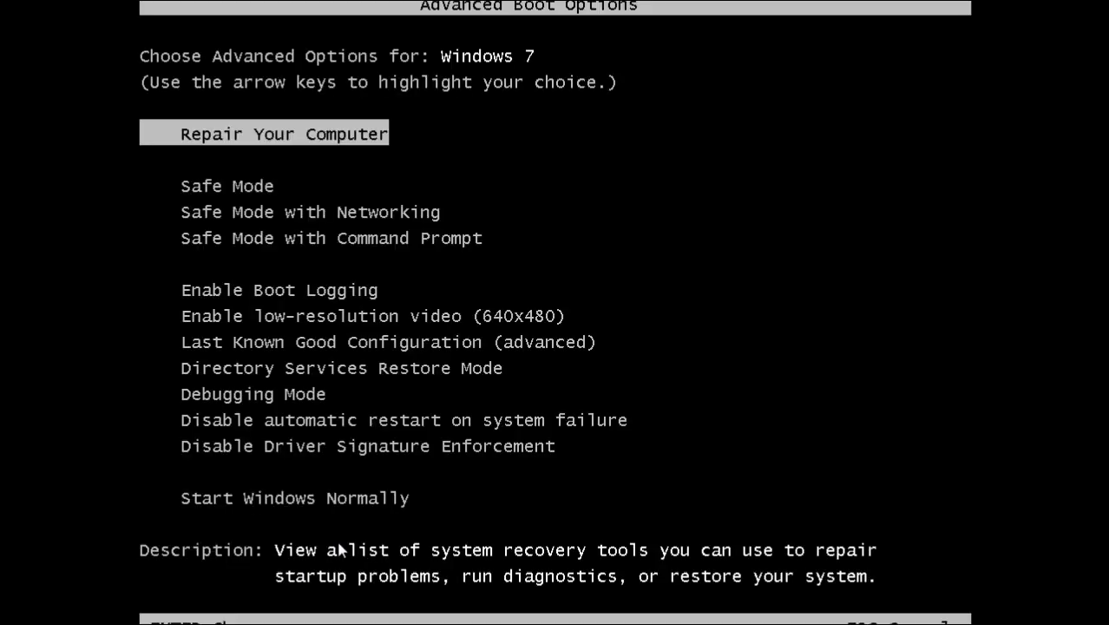
{"action": "key", "text": "Down"}
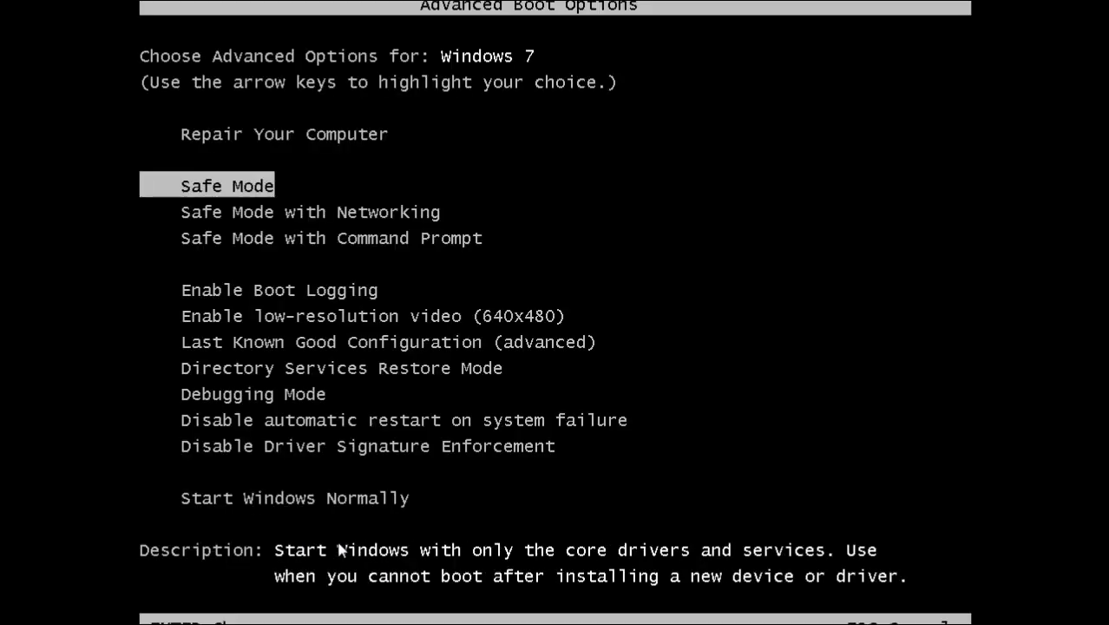
{"action": "key", "text": "Return"}
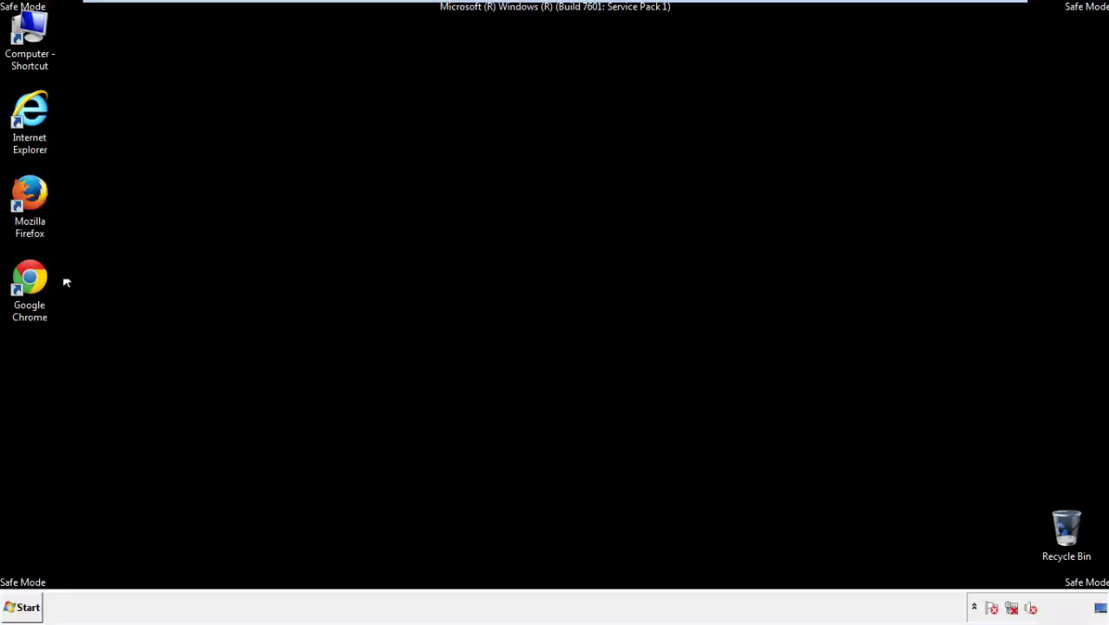
Step: Launch Firefox, decline the default-browser prompt, and make sure the menu bar shows
{"action": "double_click", "coordinate": [39, 200]}
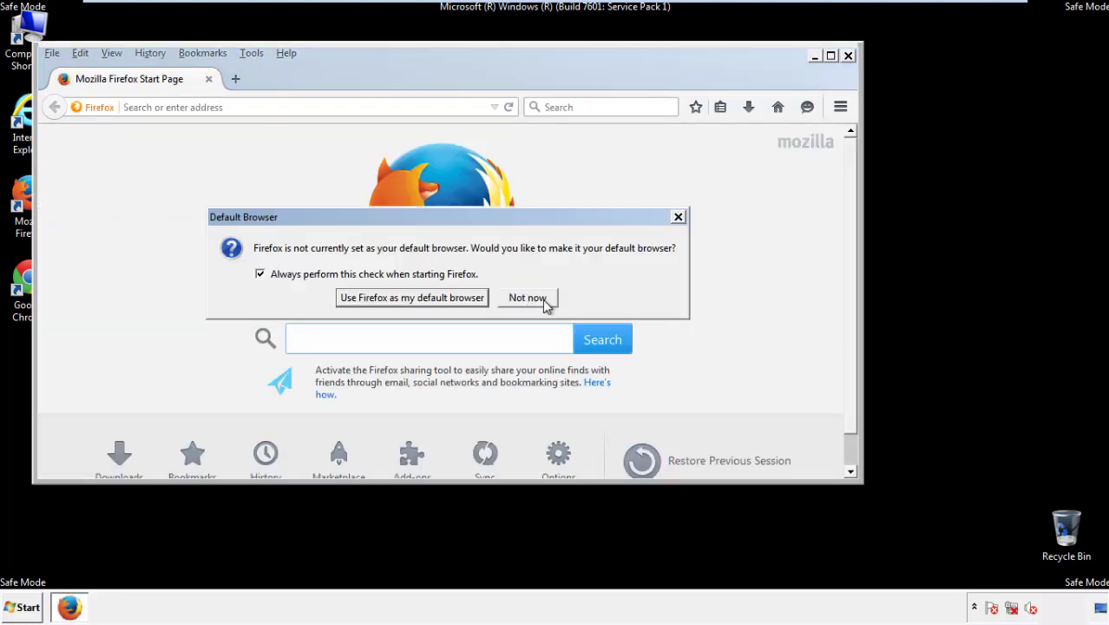
{"action": "left_click", "coordinate": [540, 297]}
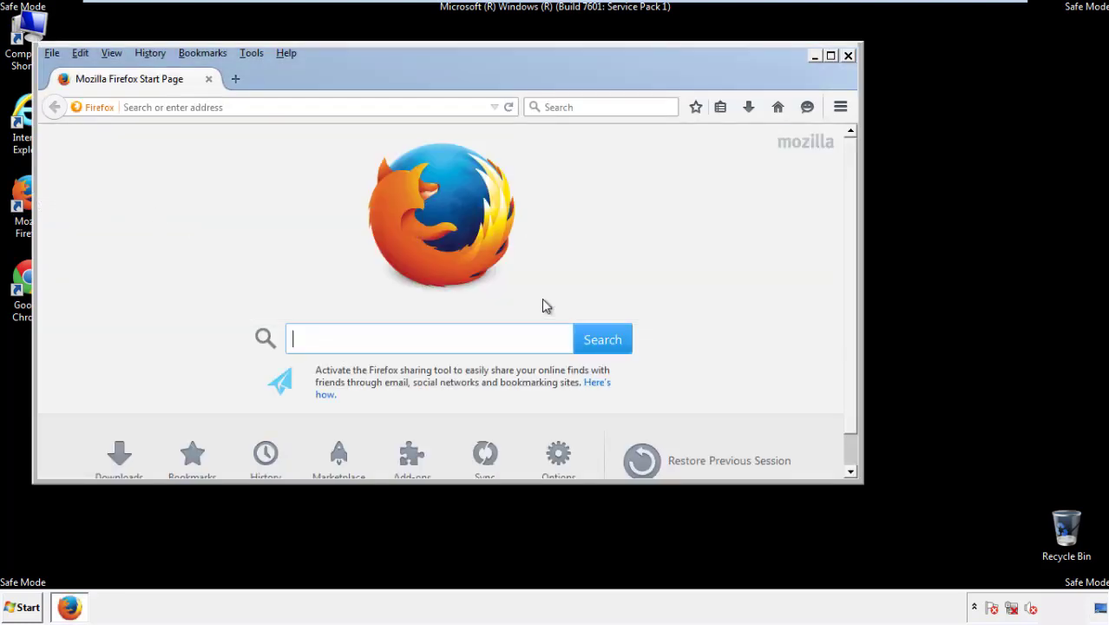
{"action": "right_click", "coordinate": [341, 77]}
{"action": "left_click", "coordinate": [375, 131]}
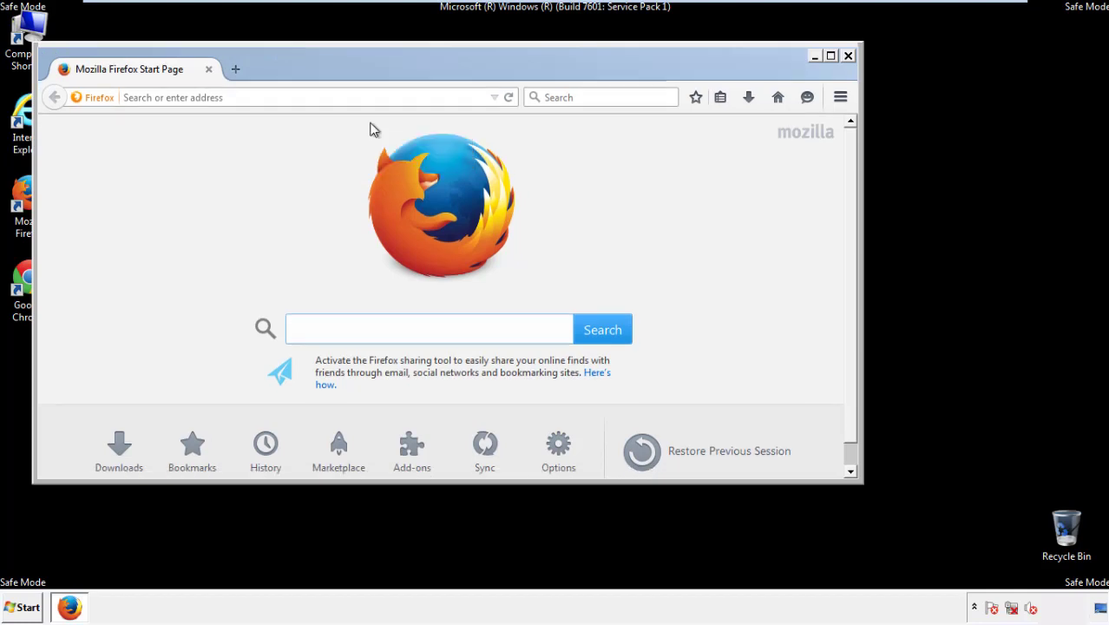
{"action": "right_click", "coordinate": [348, 70]}
{"action": "left_click", "coordinate": [361, 134]}
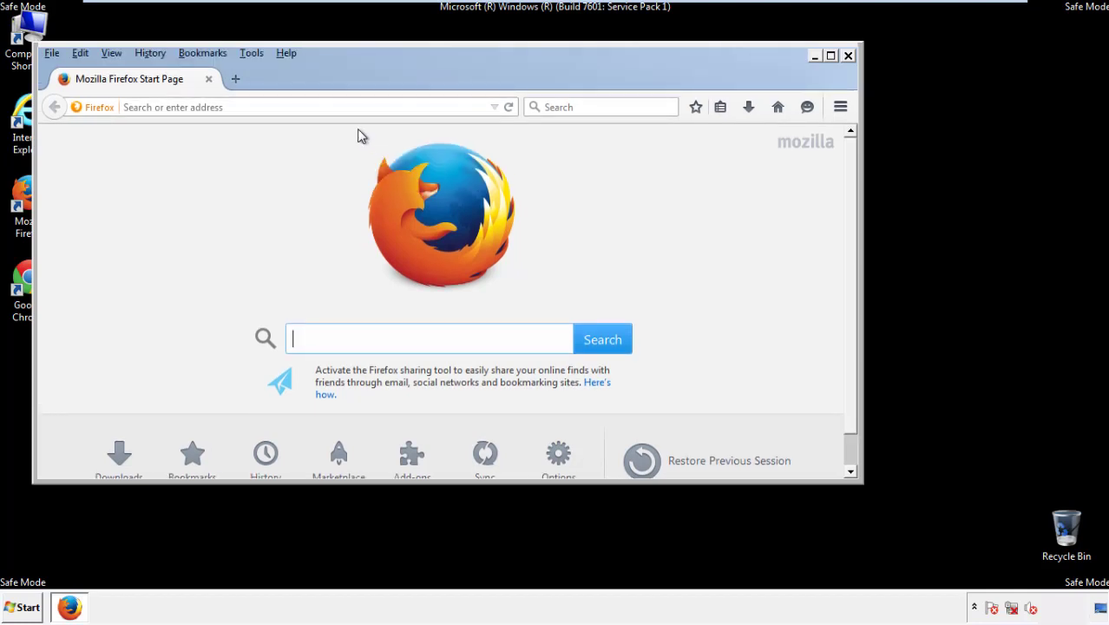
Step: Clear Firefox's recent history for Everything with all data types, including offline data and site preferences
{"action": "left_click", "coordinate": [151, 54]}
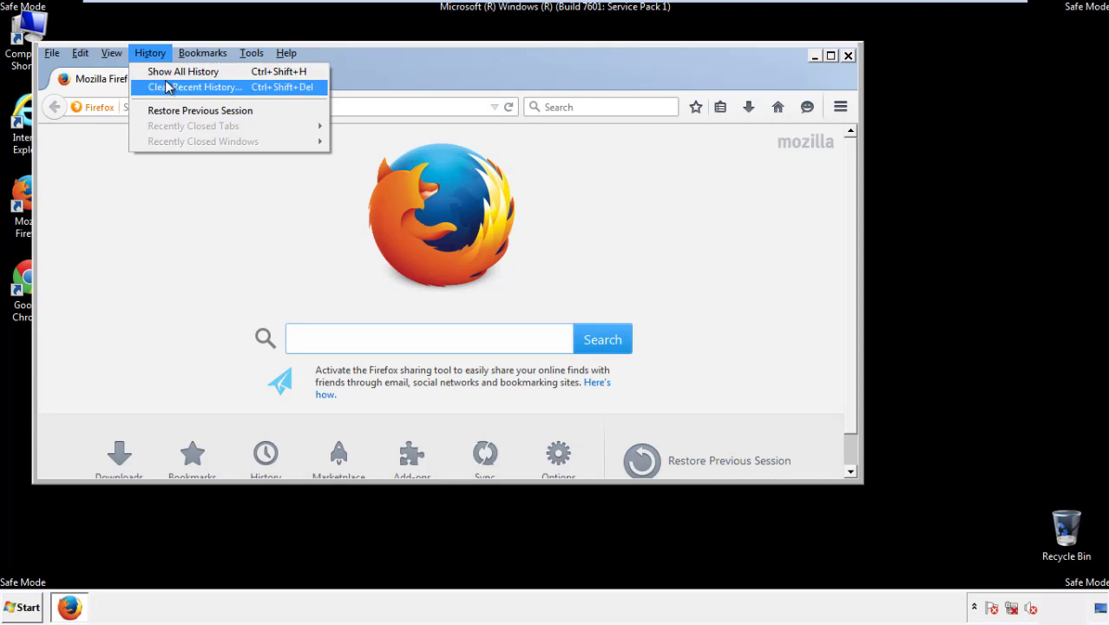
{"action": "left_click", "coordinate": [168, 87]}
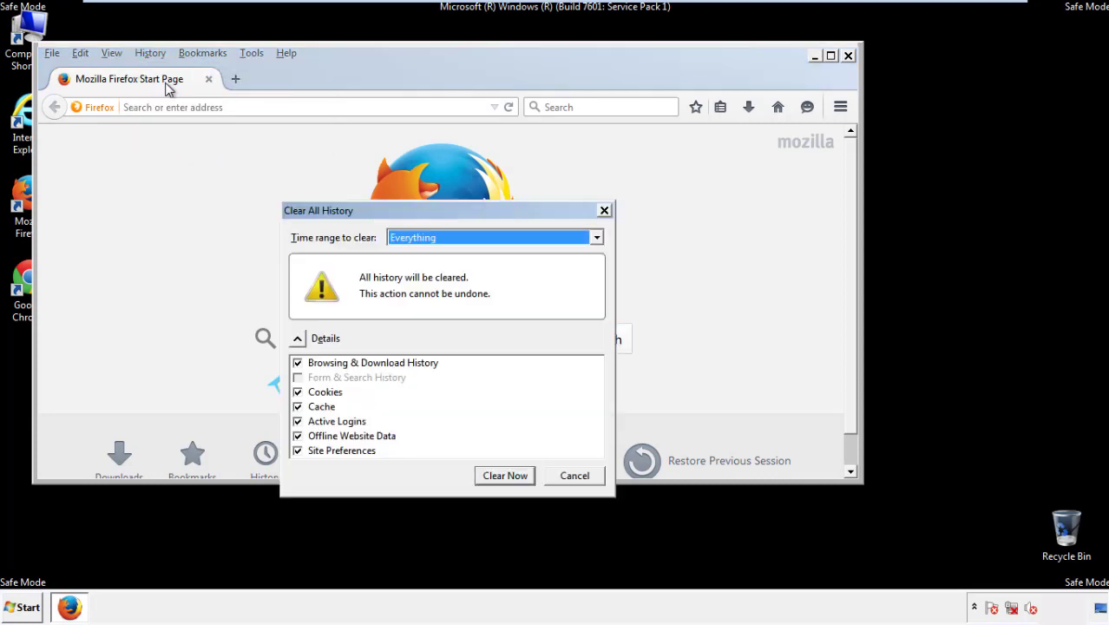
{"action": "left_click", "coordinate": [408, 240]}
{"action": "left_click", "coordinate": [416, 325]}
{"action": "left_click", "coordinate": [297, 435]}
{"action": "left_click", "coordinate": [297, 436]}
{"action": "left_click", "coordinate": [297, 450]}
{"action": "left_click", "coordinate": [297, 451]}
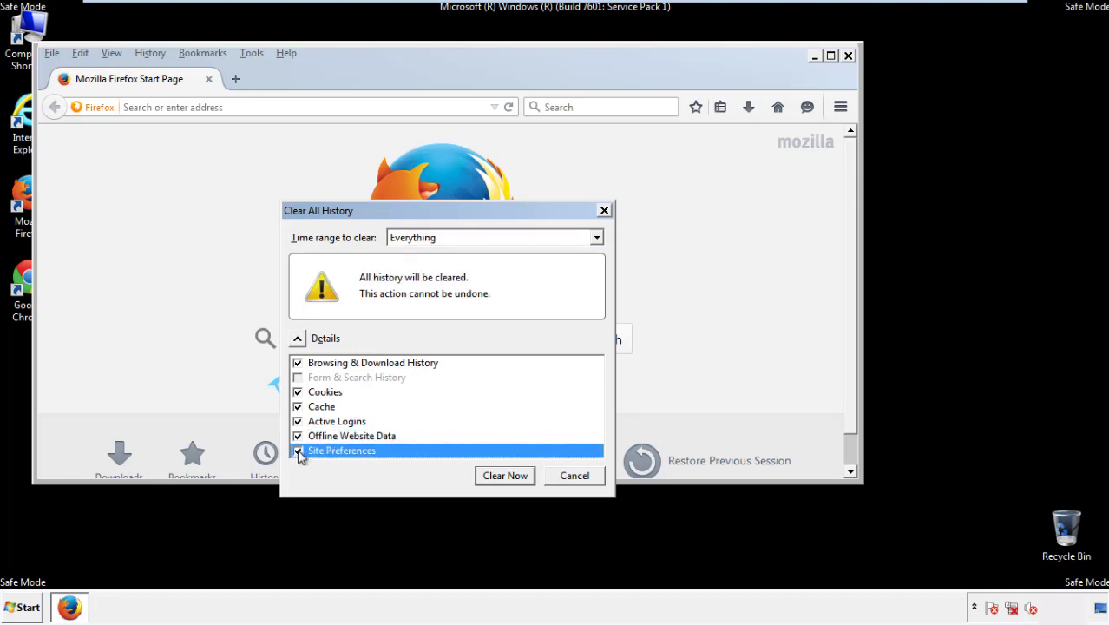
{"action": "left_click", "coordinate": [504, 476]}
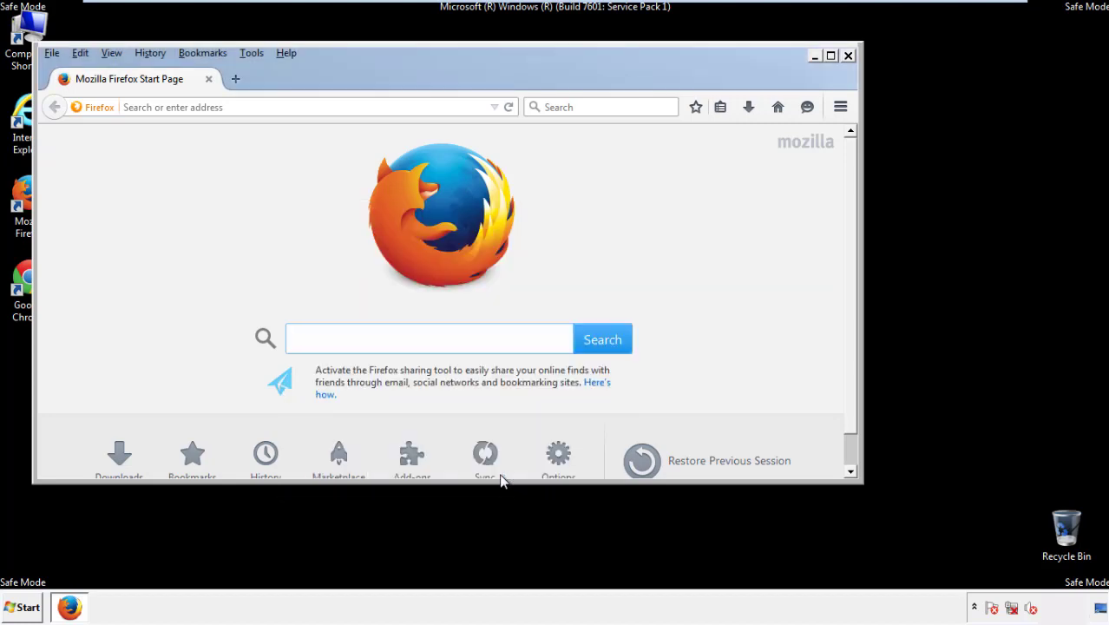
Step: Refresh Firefox to its defaults from the Troubleshooting Information page
{"action": "left_click", "coordinate": [285, 53]}
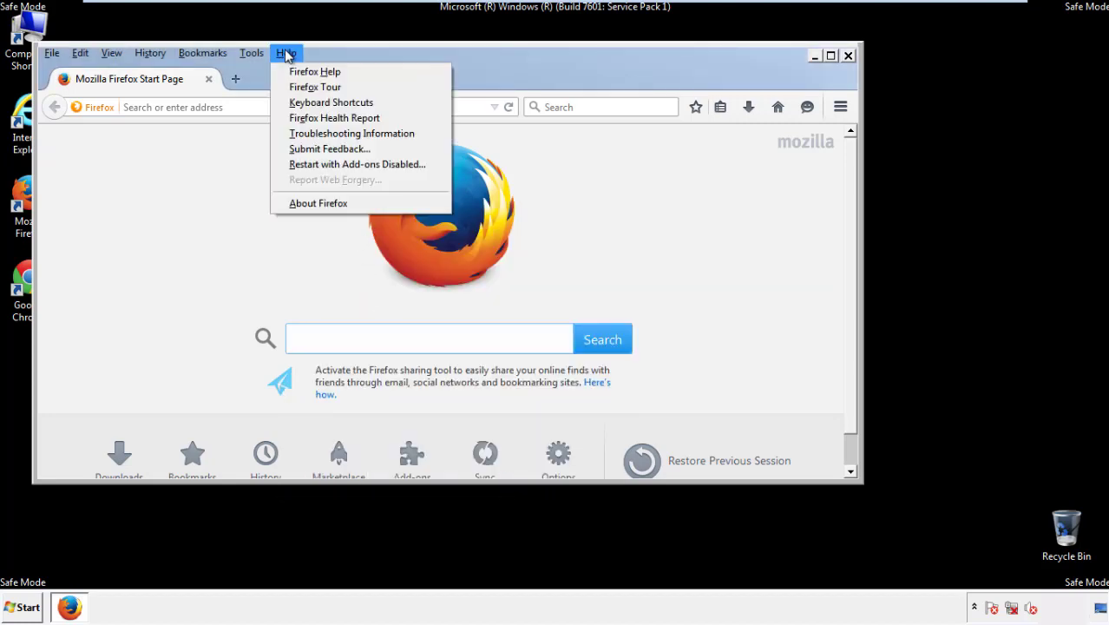
{"action": "left_click", "coordinate": [322, 133]}
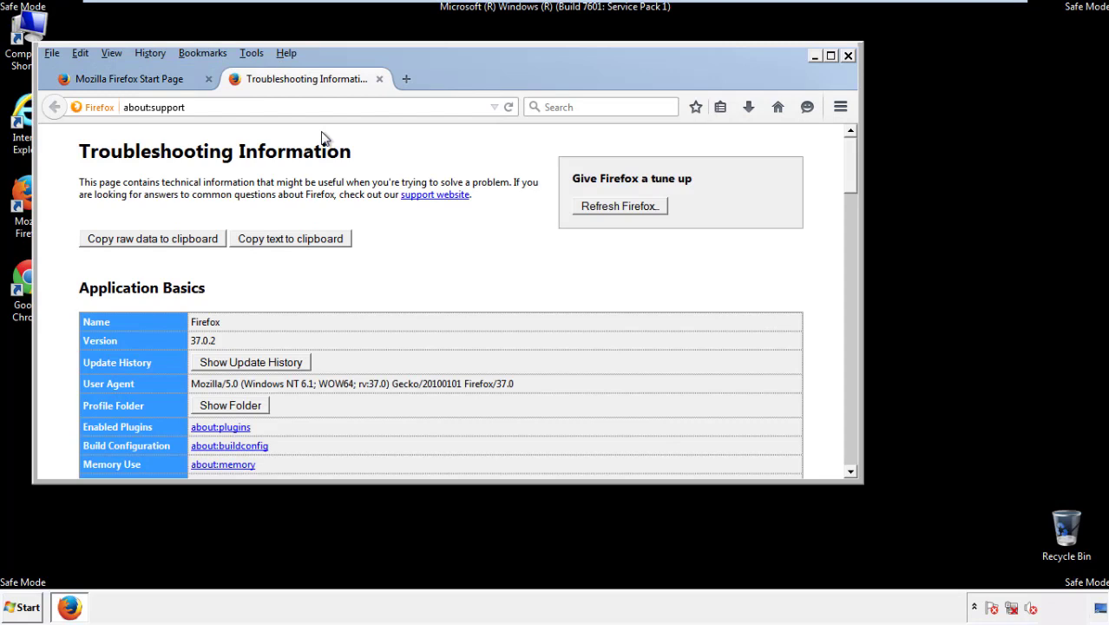
{"action": "left_click", "coordinate": [643, 210]}
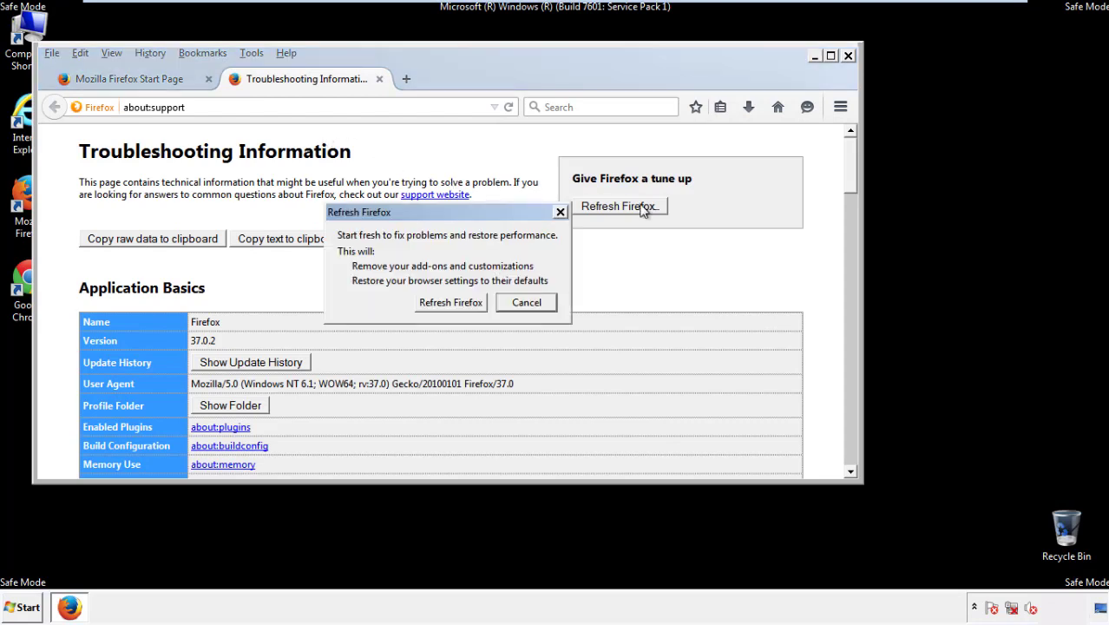
{"action": "left_click", "coordinate": [450, 302]}
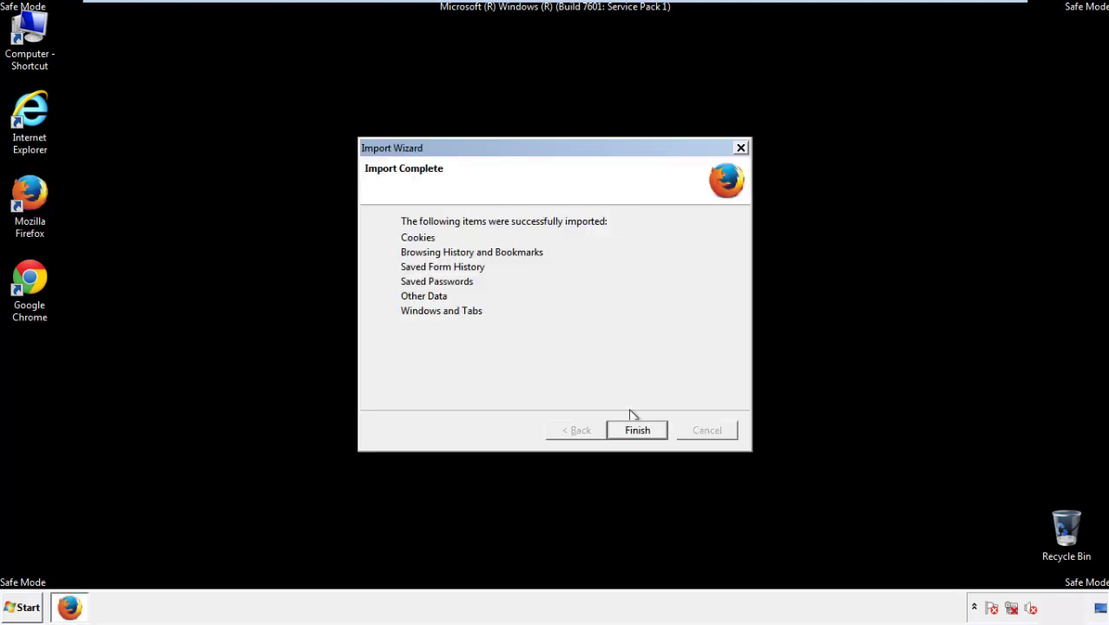
{"action": "left_click", "coordinate": [637, 431]}
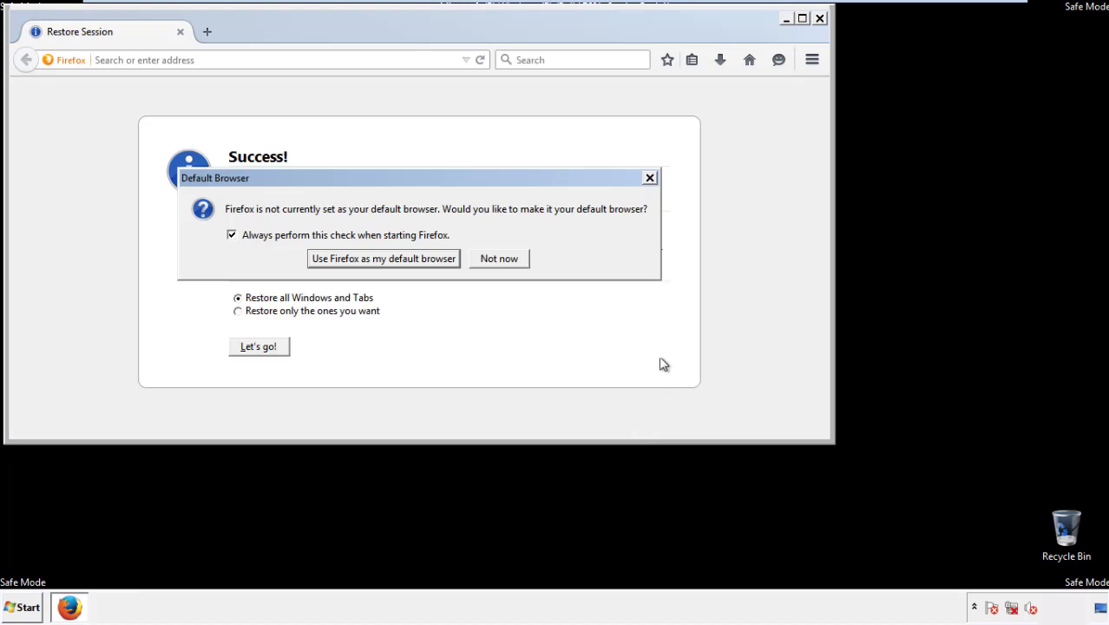
Step: Decline the default-browser prompt, close Firefox, and launch Google Chrome
{"action": "left_click", "coordinate": [502, 260]}
{"action": "left_click", "coordinate": [819, 18]}
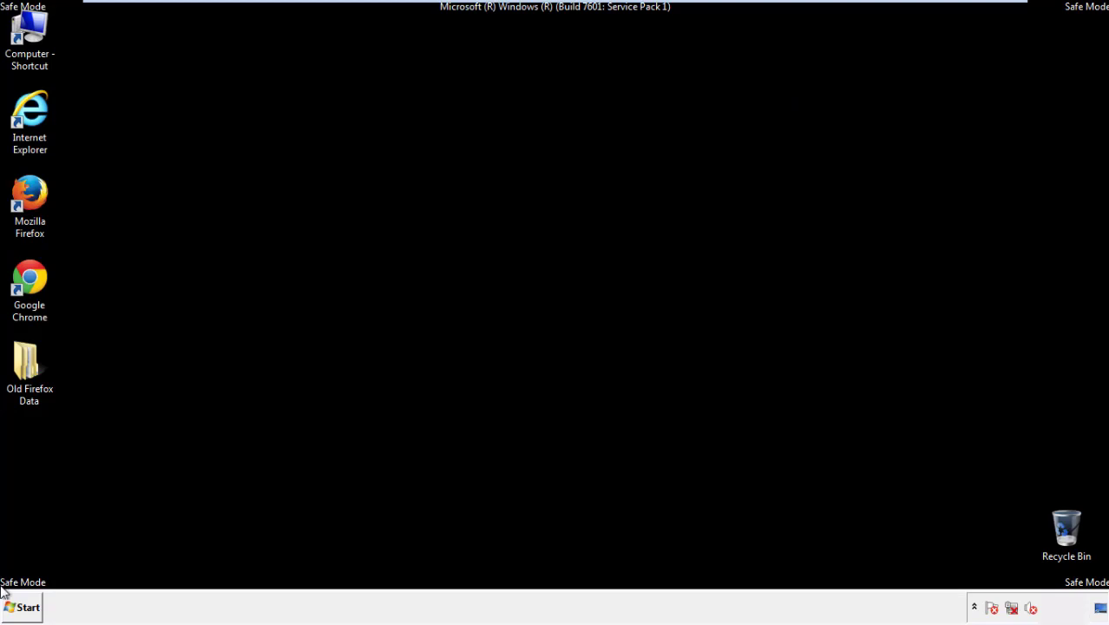
{"action": "left_click", "coordinate": [26, 276]}
{"action": "double_click", "coordinate": [26, 276]}
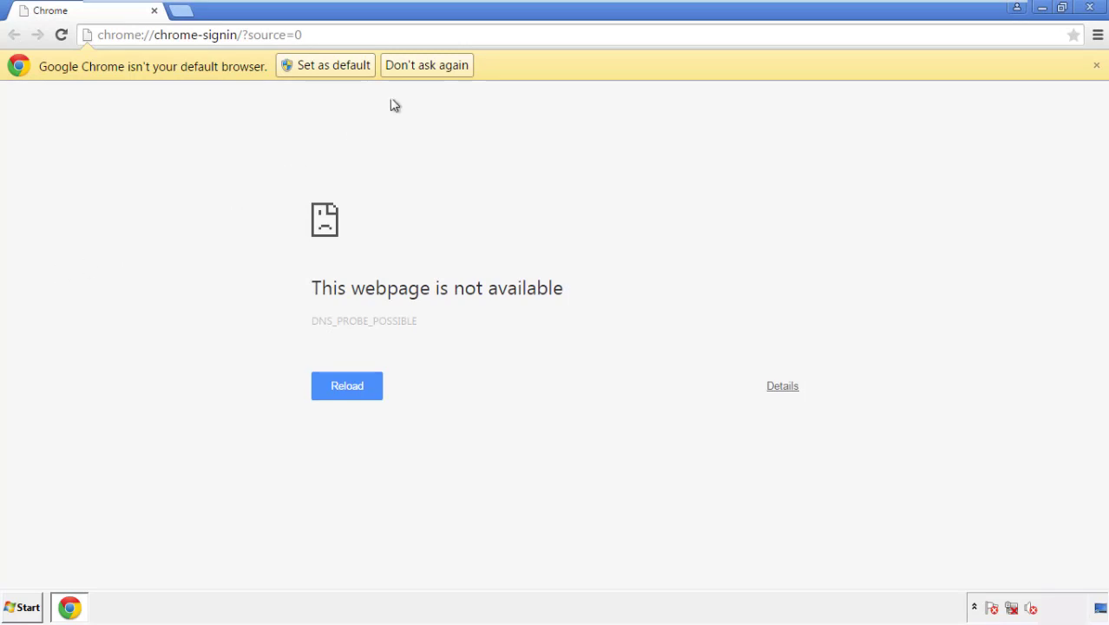
Step: Stop Chrome's default-browser prompt for good and open Clear browsing data from Settings' History page
{"action": "left_click", "coordinate": [427, 65]}
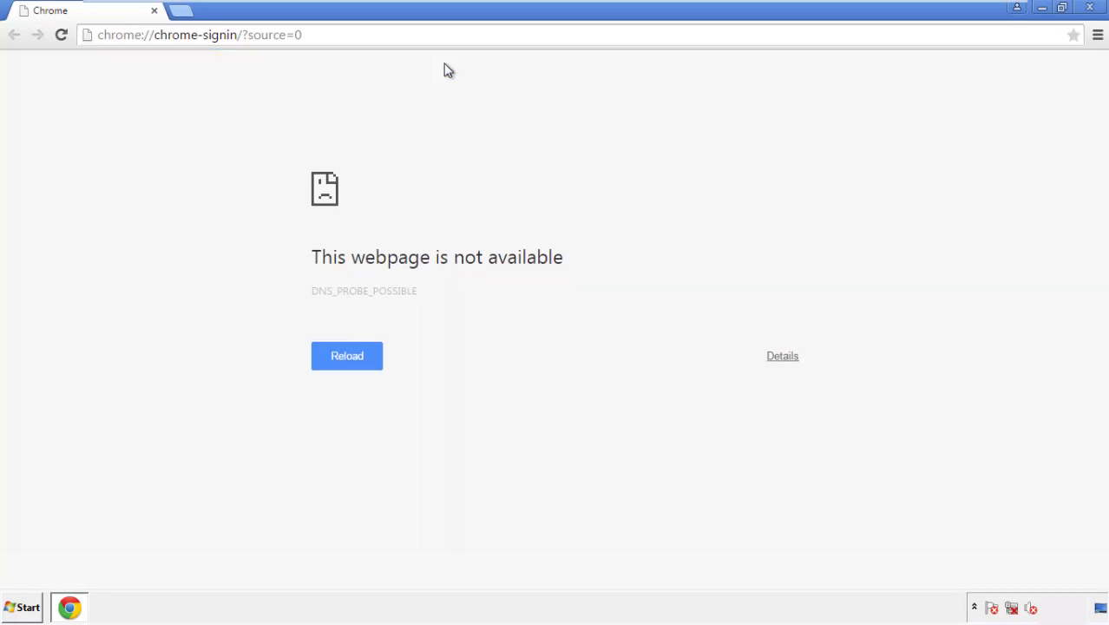
{"action": "left_click", "coordinate": [1098, 36]}
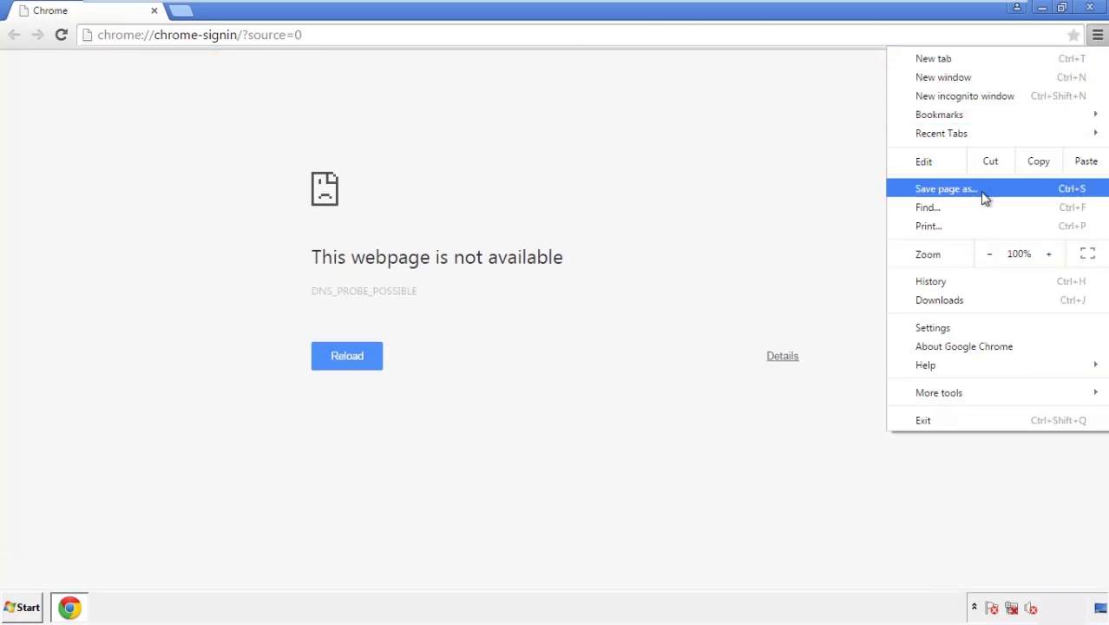
{"action": "left_click", "coordinate": [937, 327]}
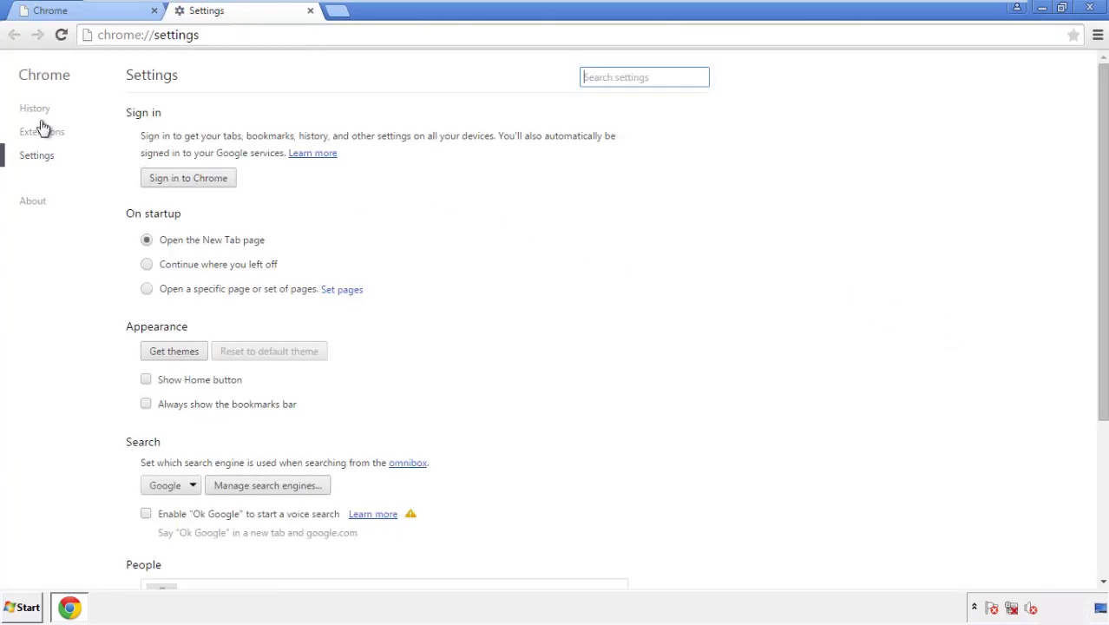
{"action": "left_click", "coordinate": [39, 110]}
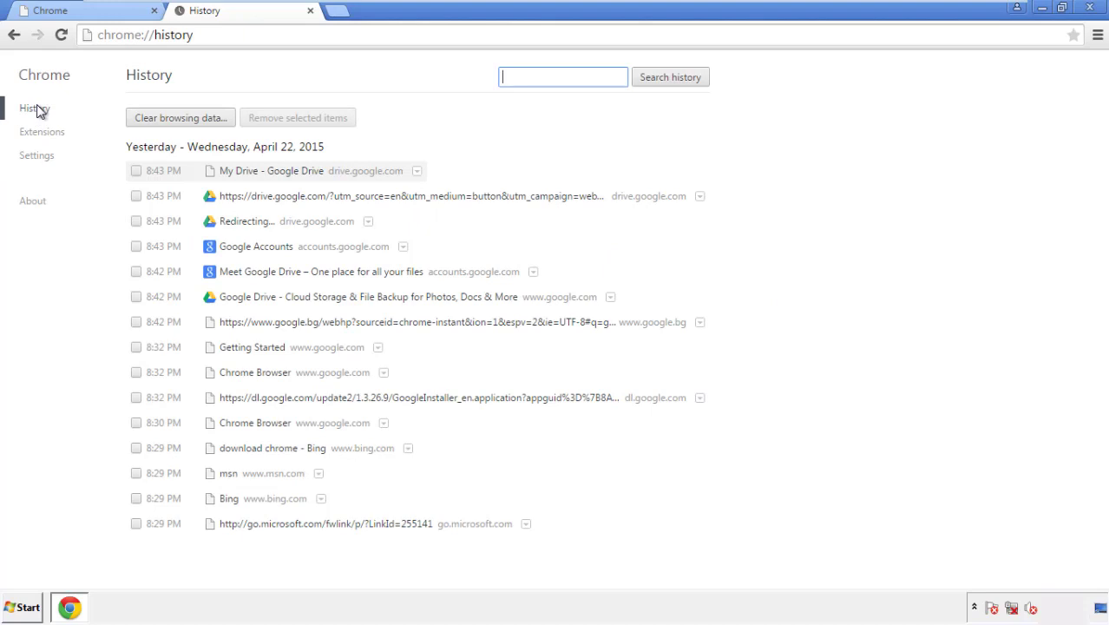
{"action": "left_click", "coordinate": [166, 121]}
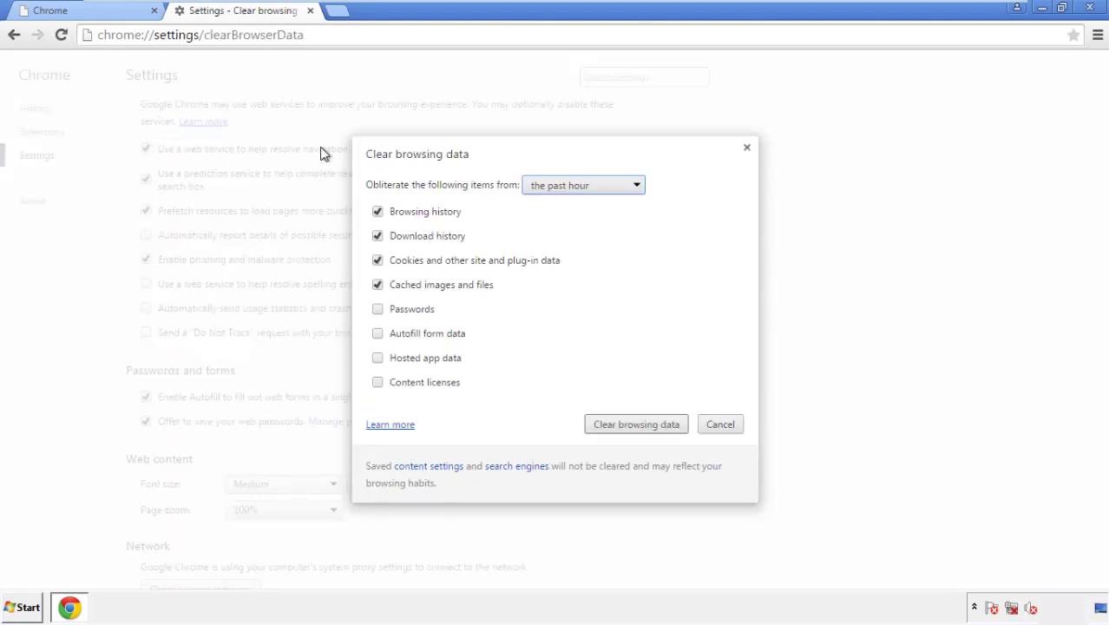
Step: Clear Chrome browsing data from the beginning of time, including autofill form data
{"action": "left_click", "coordinate": [558, 187]}
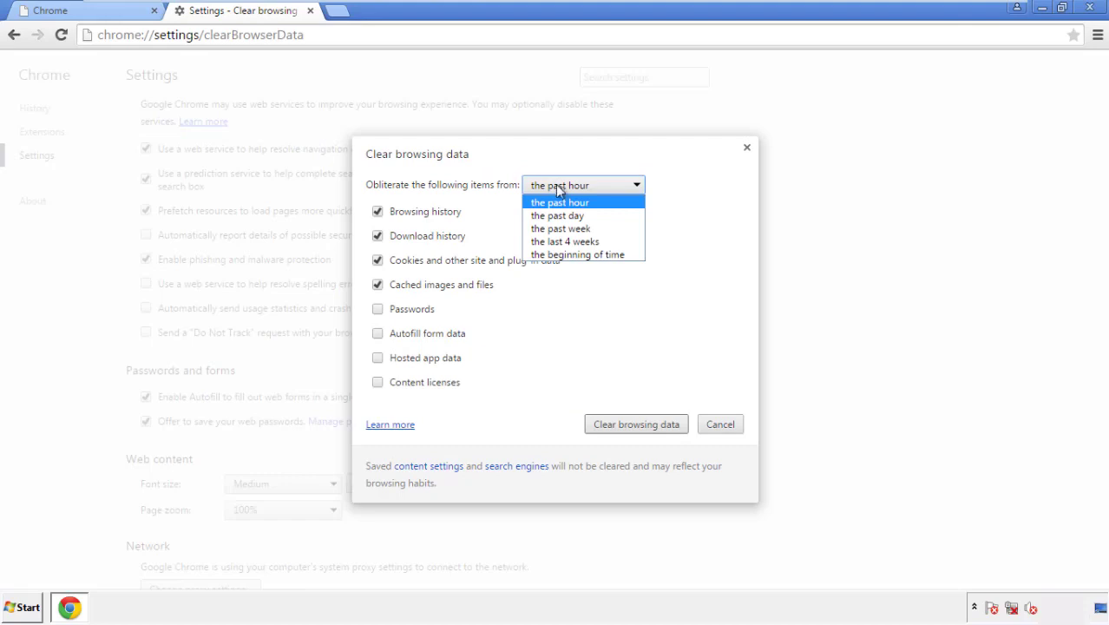
{"action": "left_click", "coordinate": [555, 255]}
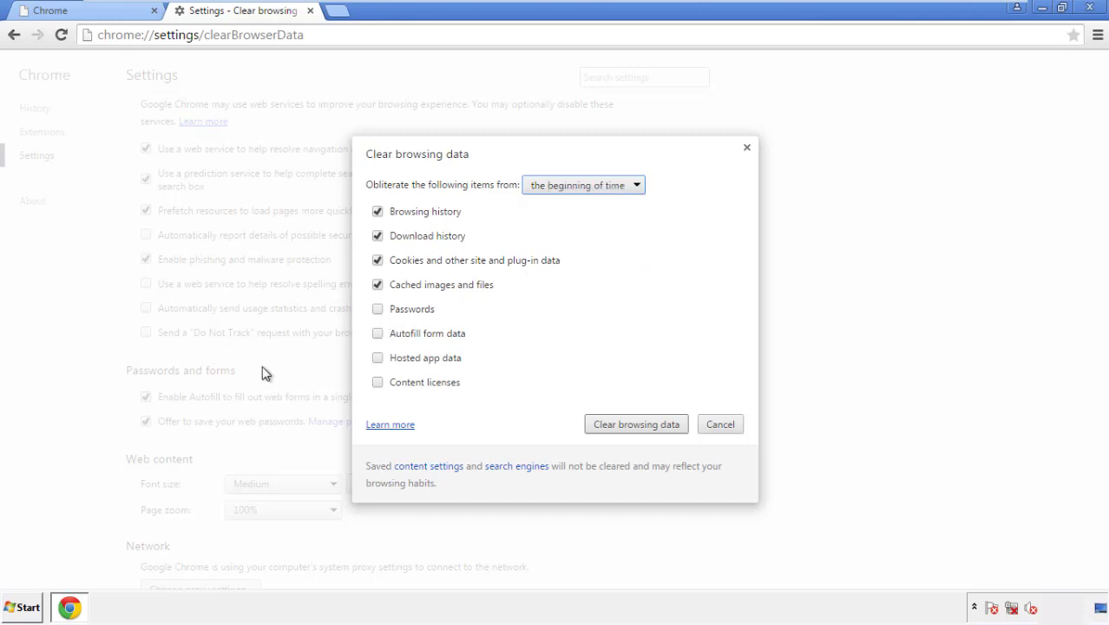
{"action": "left_click", "coordinate": [384, 339]}
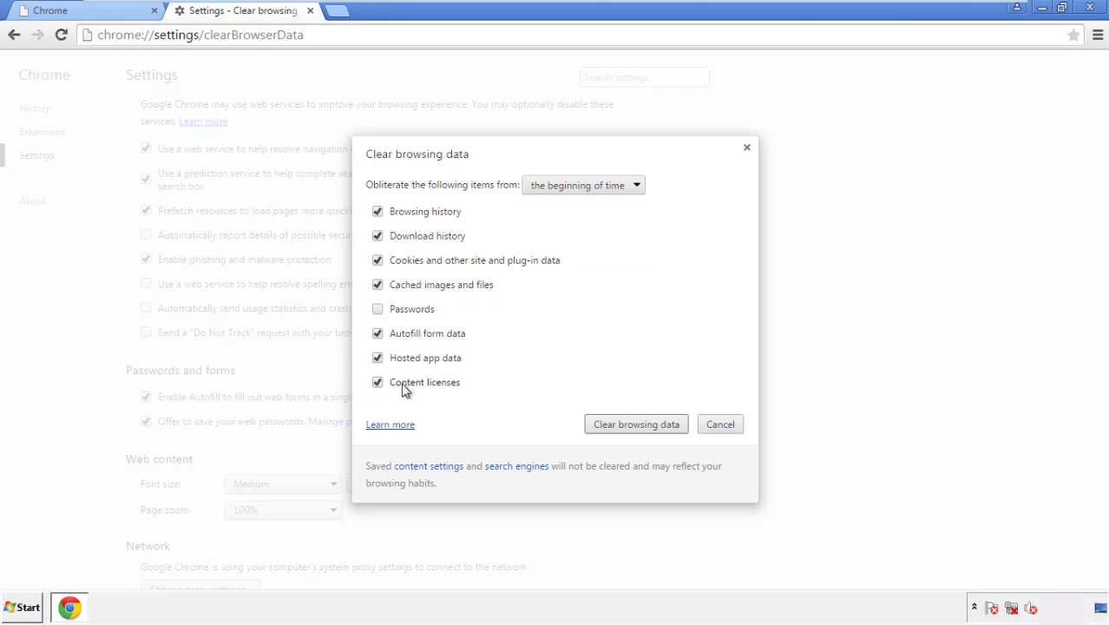
{"action": "left_click", "coordinate": [623, 427]}
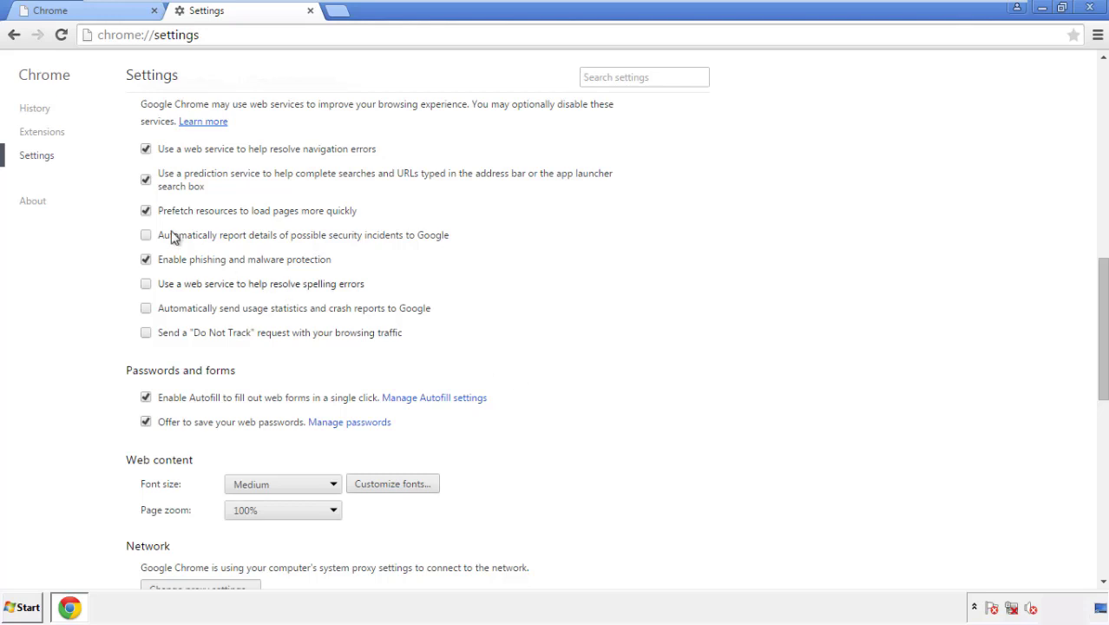
Step: Reset Chrome's settings to their original defaults and close the browser
{"action": "left_click_drag", "start_coordinate": [1102, 276], "coordinate": [1098, 465]}
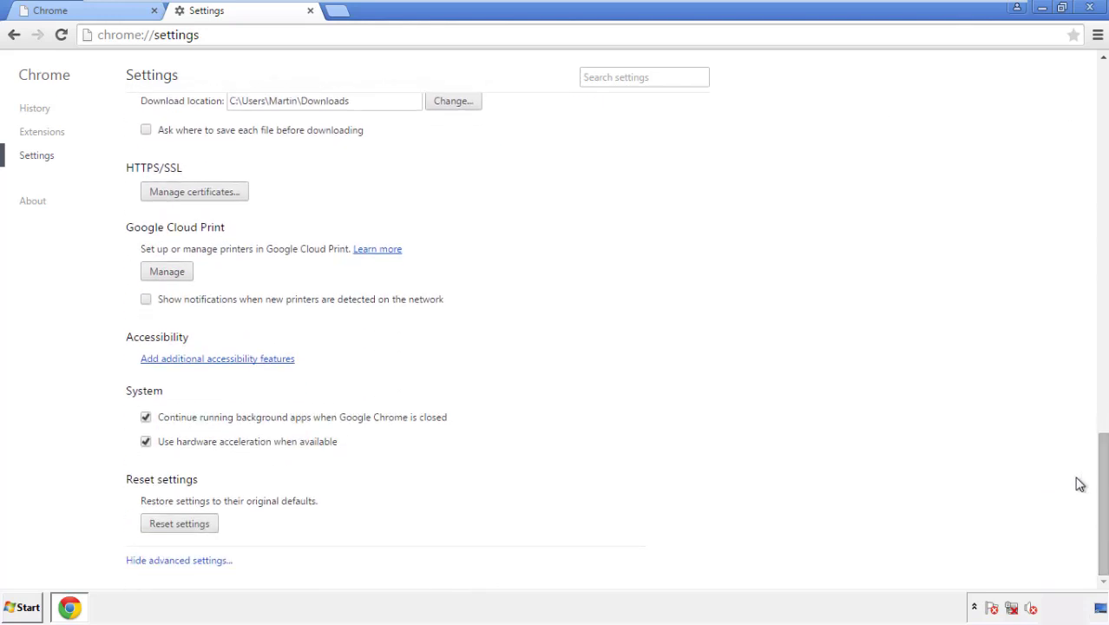
{"action": "left_click", "coordinate": [209, 532]}
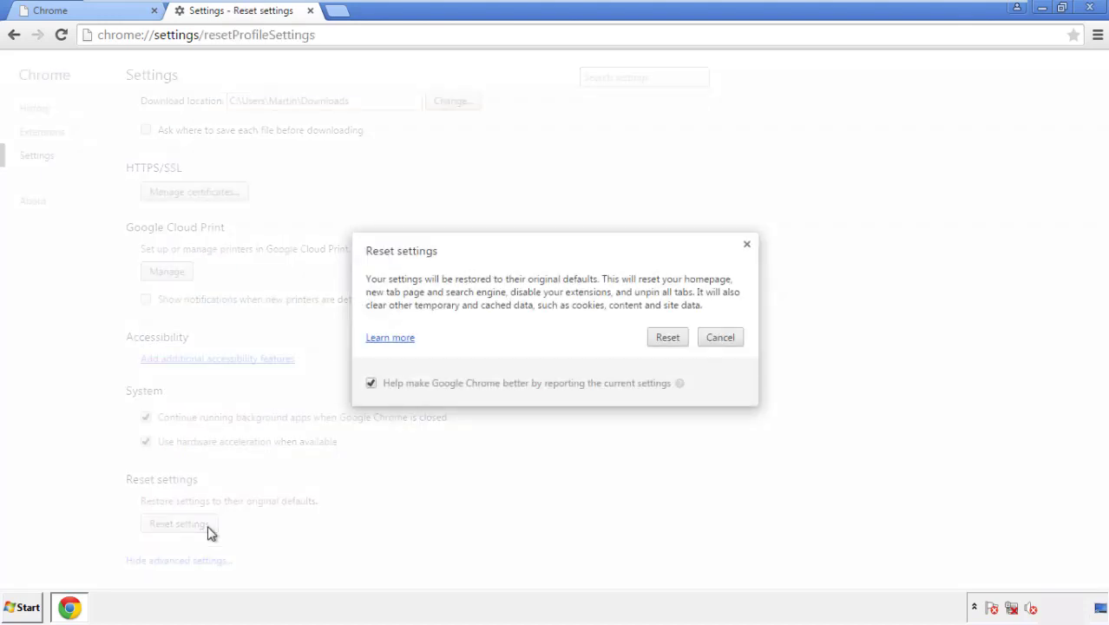
{"action": "left_click", "coordinate": [668, 339]}
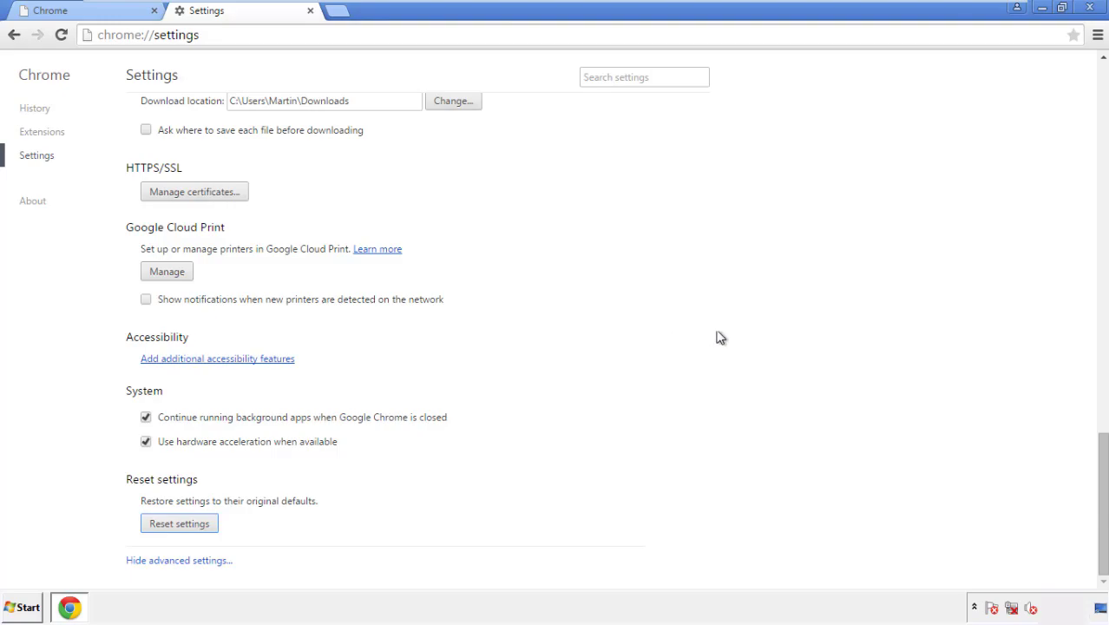
{"action": "left_click", "coordinate": [1090, 7]}
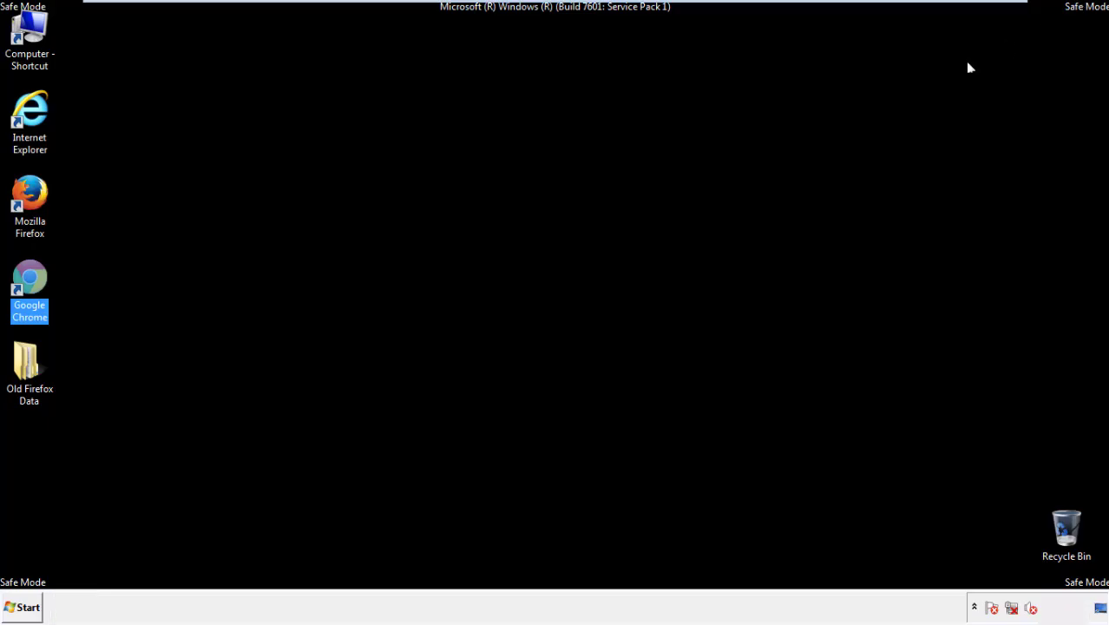
Step: Launch Firefox, remove the Search Mine extension in the Add-ons Manager, and close Firefox
{"action": "left_click", "coordinate": [598, 280]}
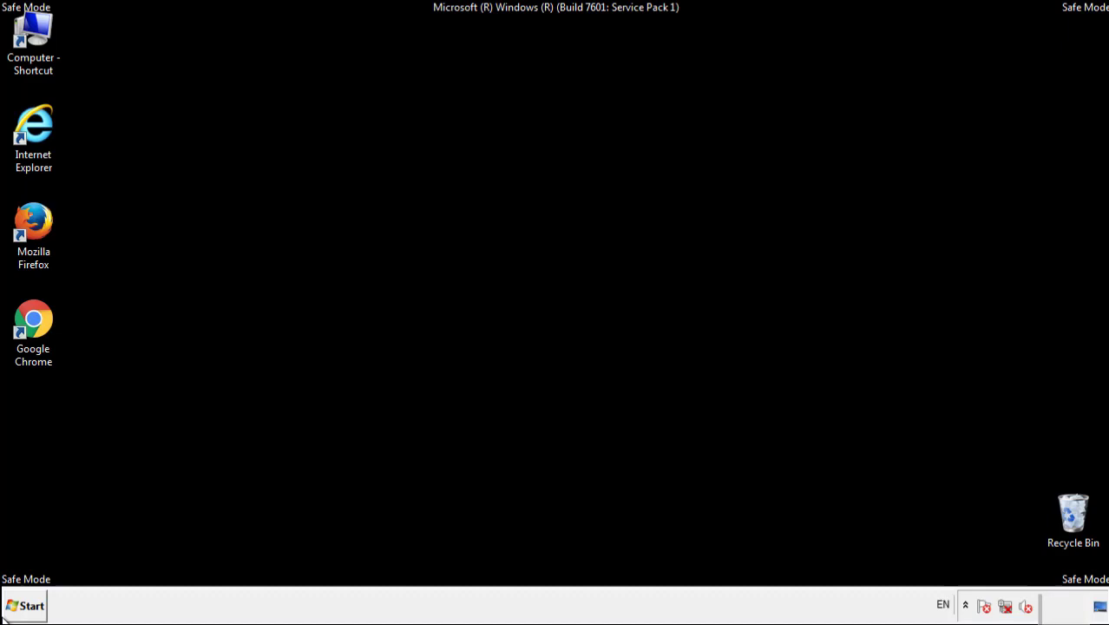
{"action": "double_click", "coordinate": [42, 215]}
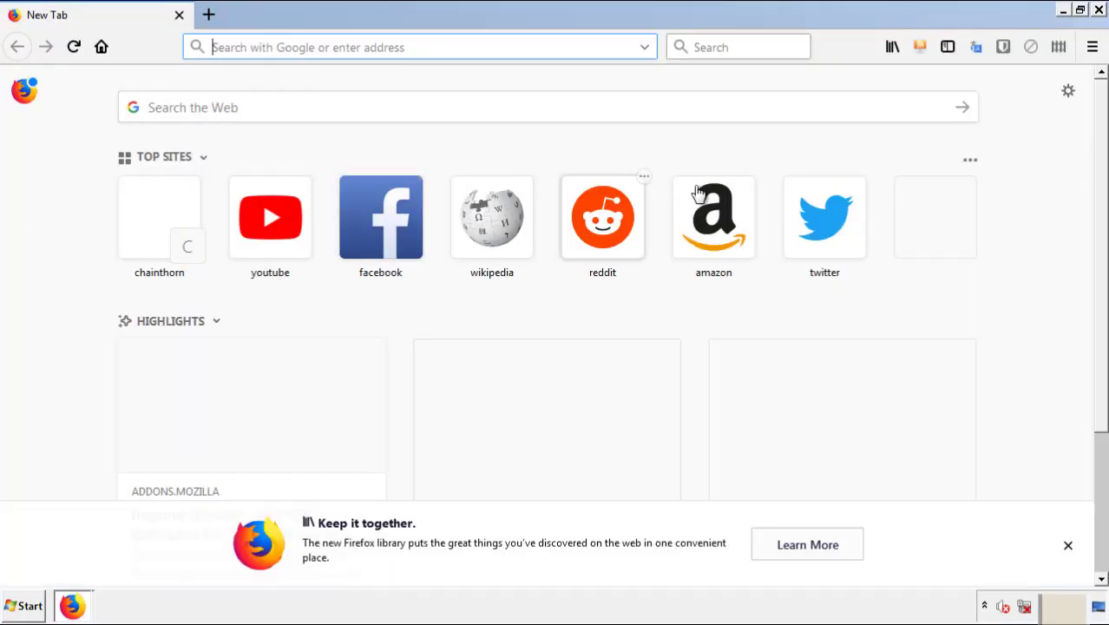
{"action": "left_click", "coordinate": [1092, 48]}
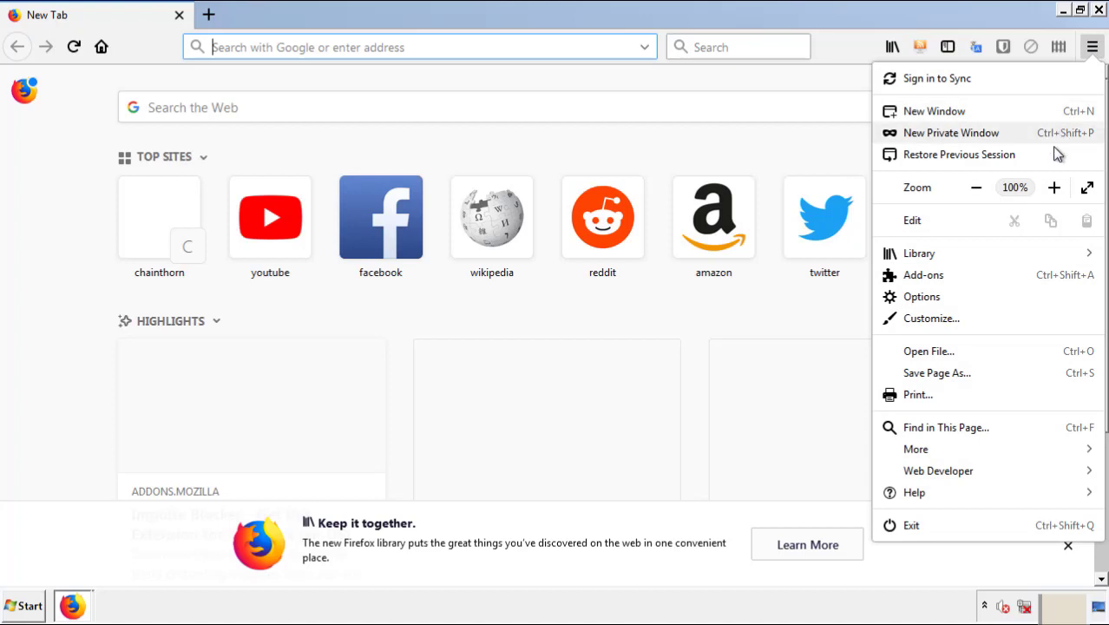
{"action": "left_click", "coordinate": [923, 276]}
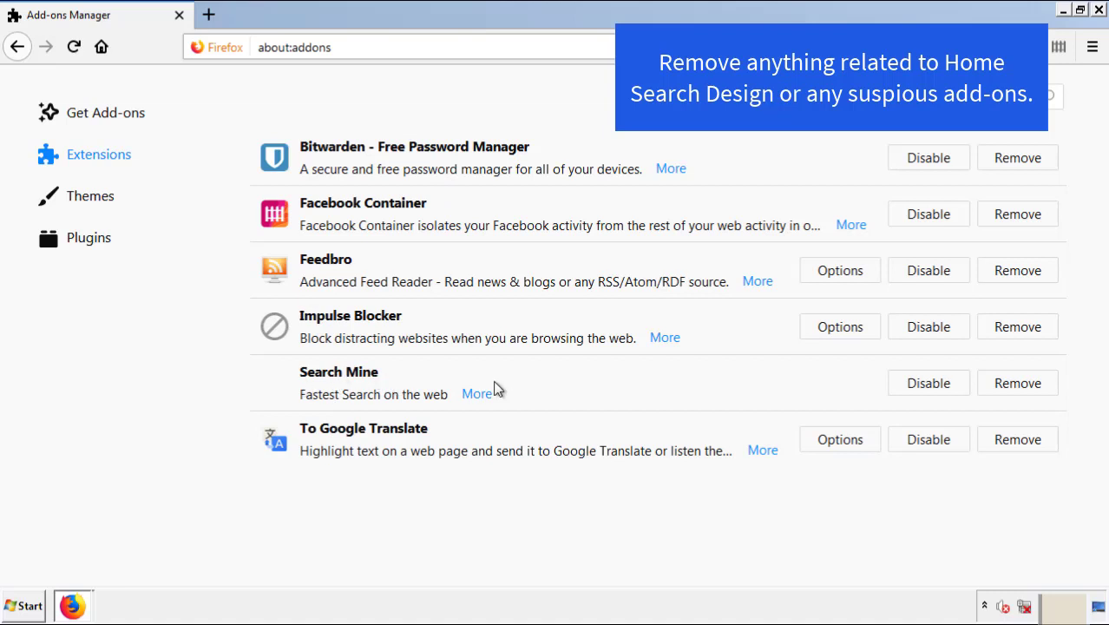
{"action": "left_click", "coordinate": [1012, 391]}
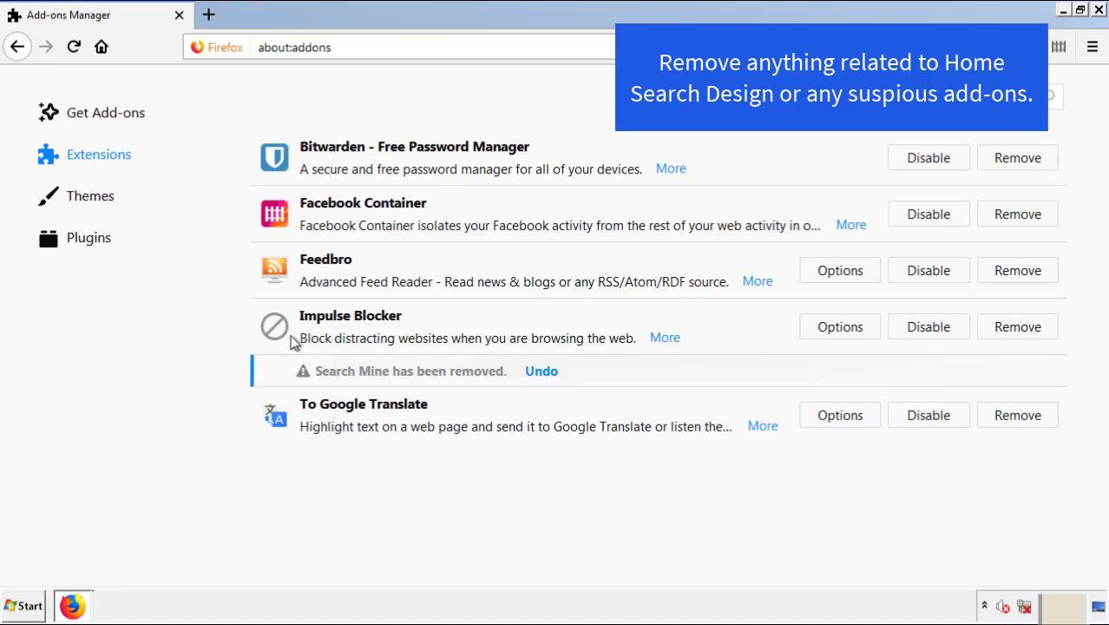
{"action": "left_click", "coordinate": [1100, 10]}
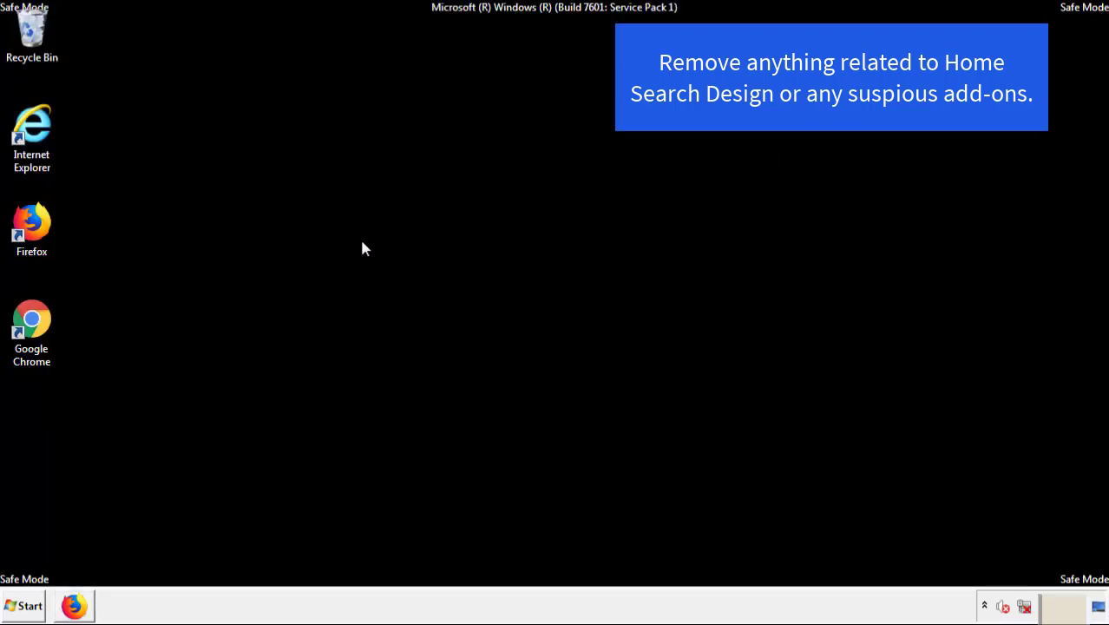
Step: Launch Chrome and open its Extensions page via More tools
{"action": "double_click", "coordinate": [31, 339]}
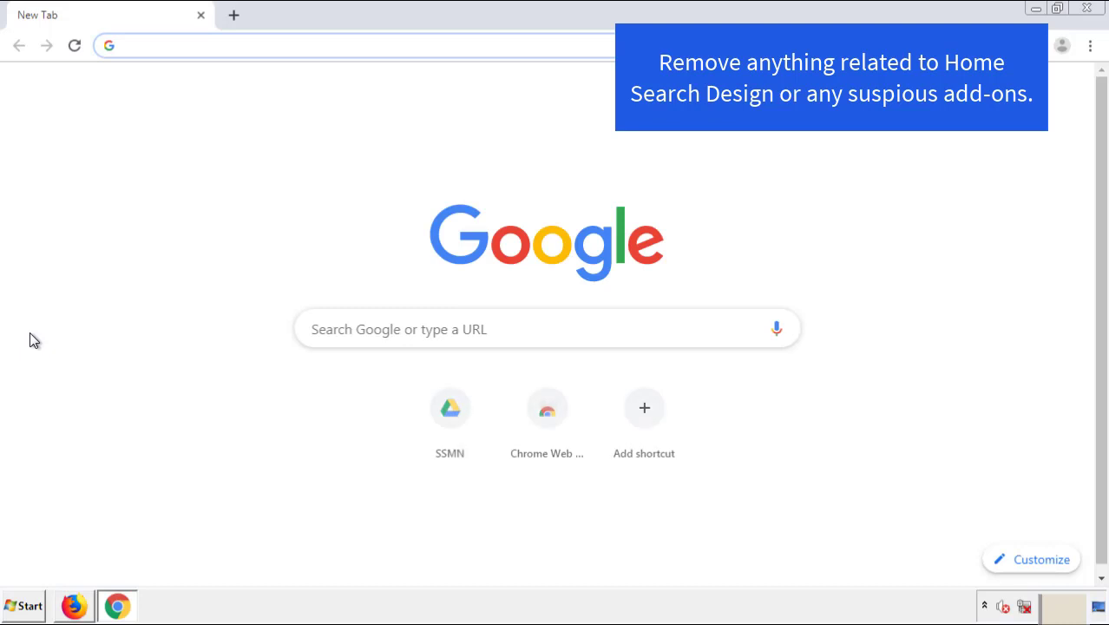
{"action": "left_click", "coordinate": [1090, 45]}
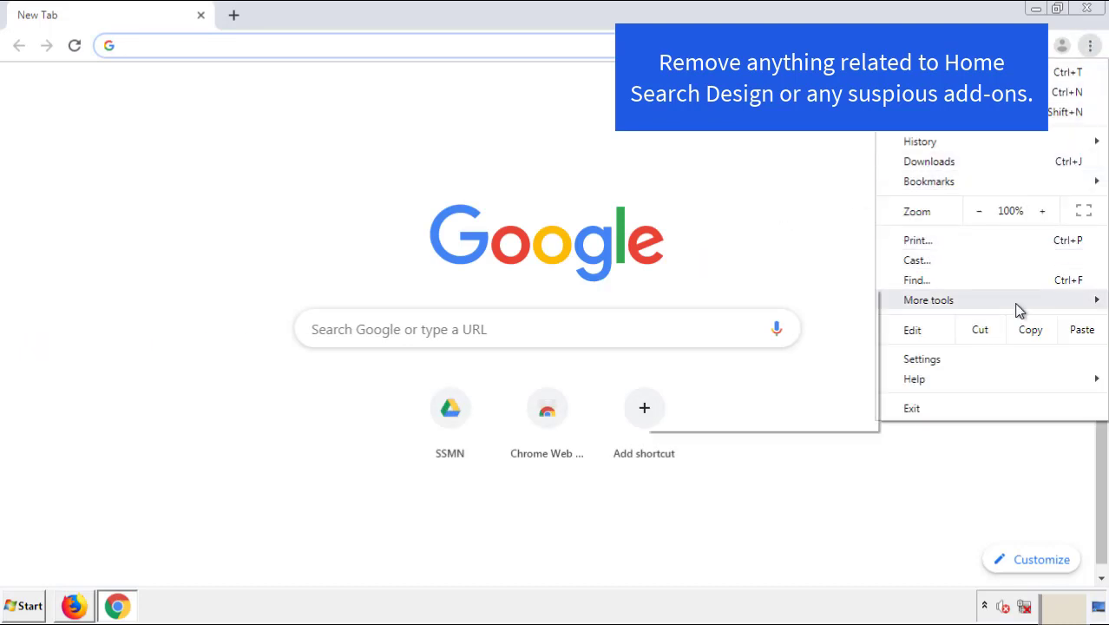
{"action": "mouse_move", "coordinate": [993, 304]}
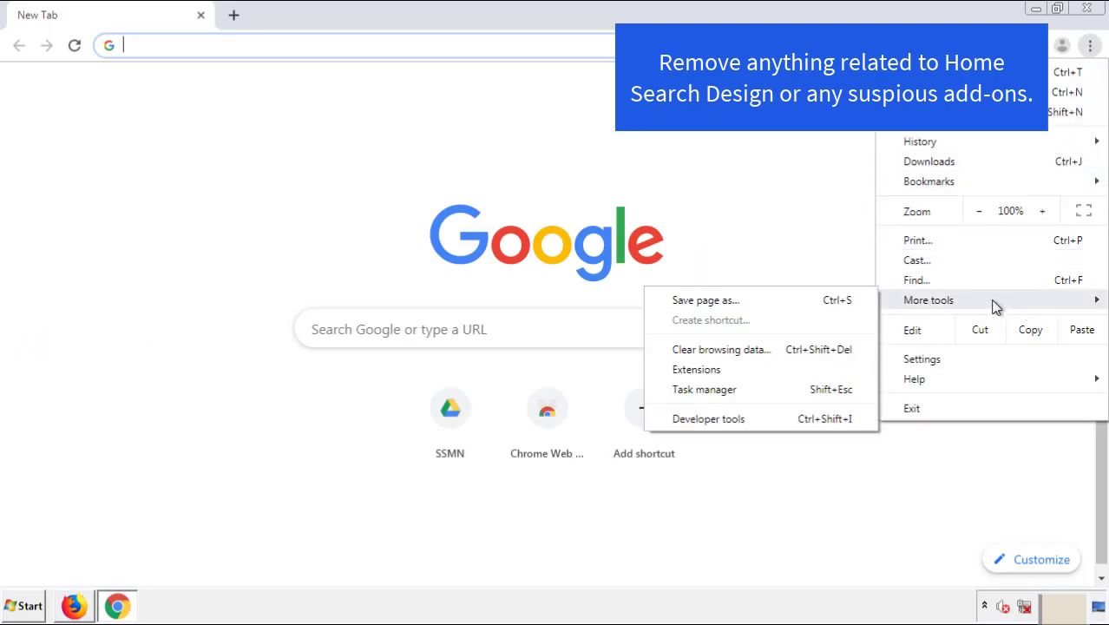
{"action": "left_click", "coordinate": [717, 368]}
{"action": "scroll", "coordinate": [314, 290], "scroll_direction": "down", "scroll_amount": 7}
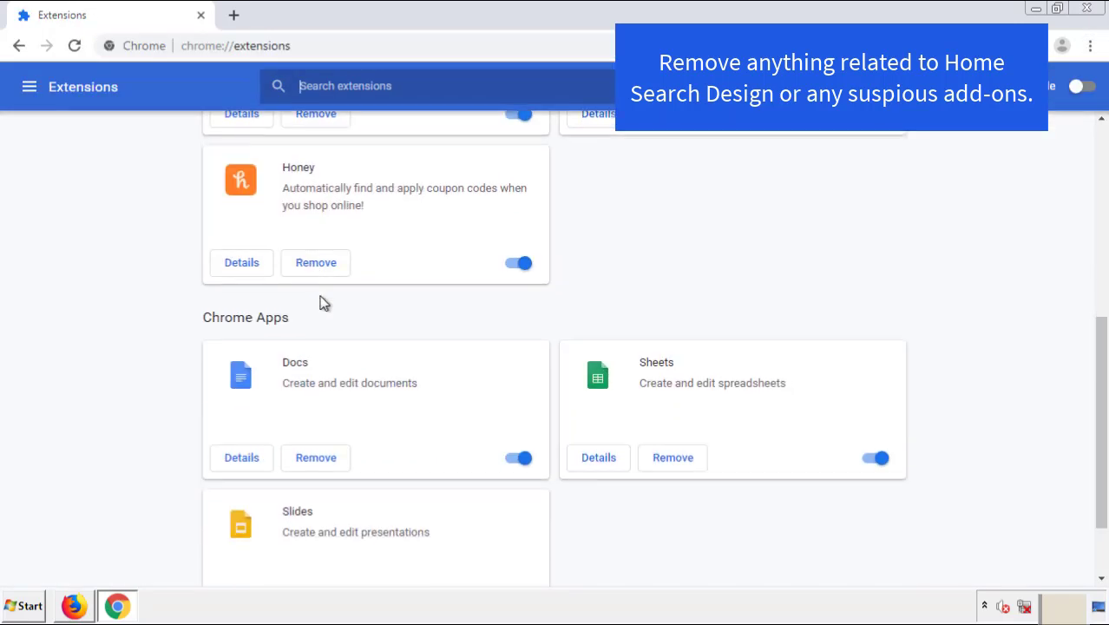
{"action": "scroll", "coordinate": [421, 318], "scroll_direction": "up", "scroll_amount": 7}
Step: Remove the Search Mine extension, close Chrome, and open the Start menu
{"action": "left_click", "coordinate": [312, 253]}
{"action": "left_click", "coordinate": [620, 148]}
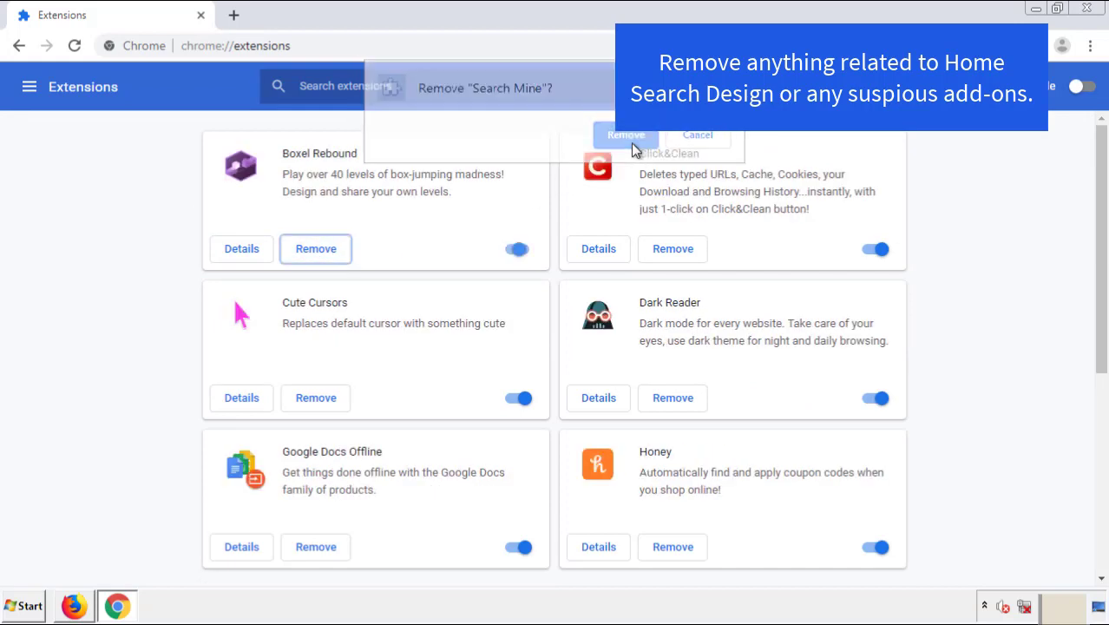
{"action": "left_click", "coordinate": [1095, 12]}
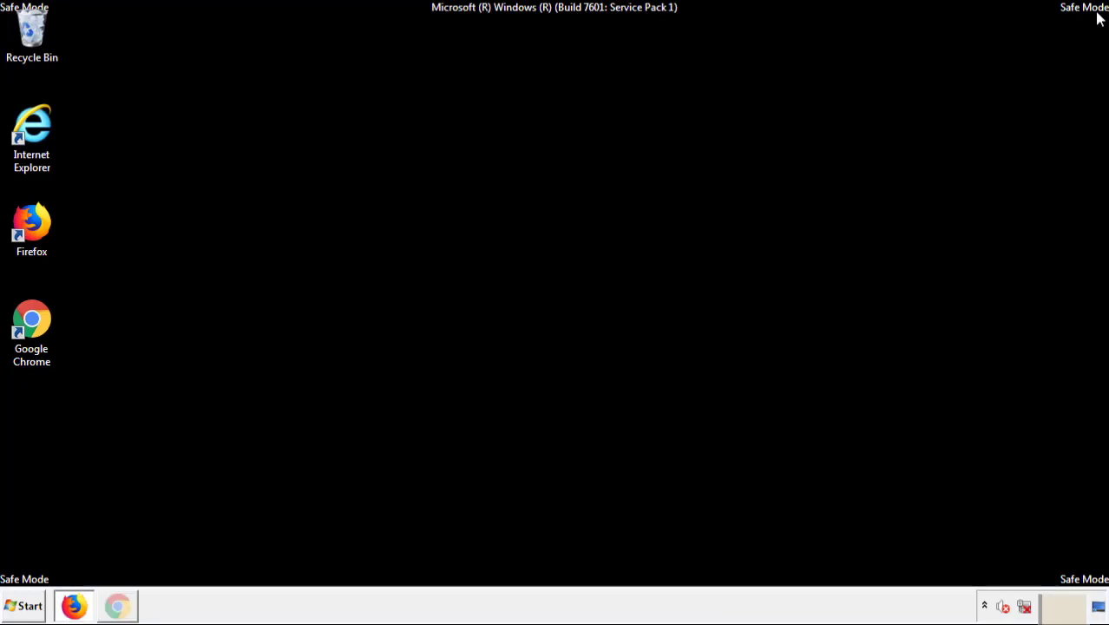
{"action": "left_click", "coordinate": [29, 607]}
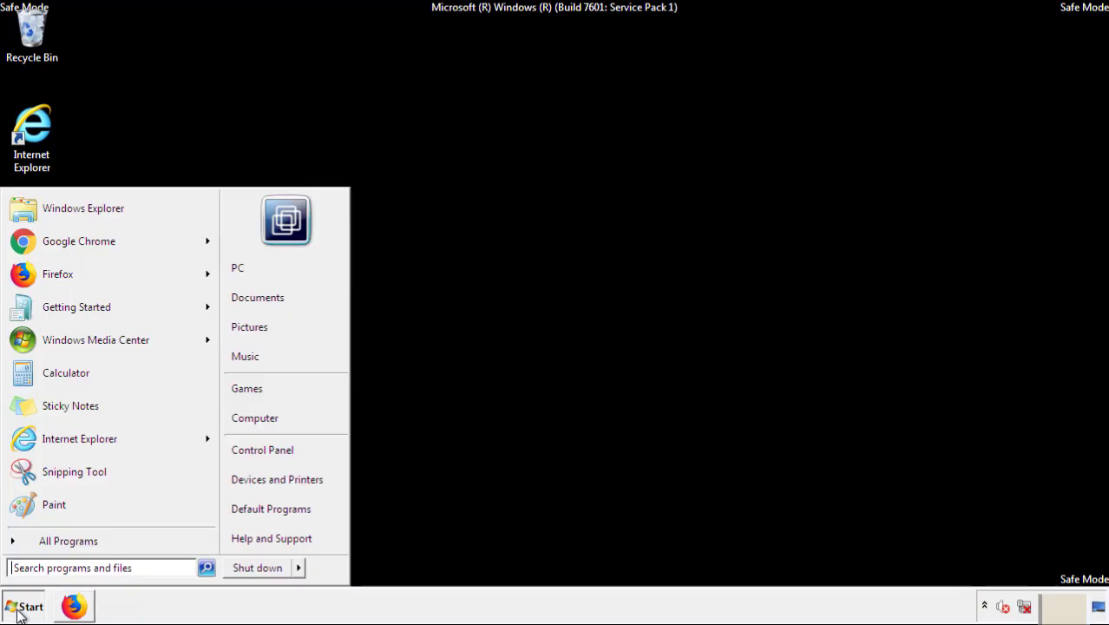